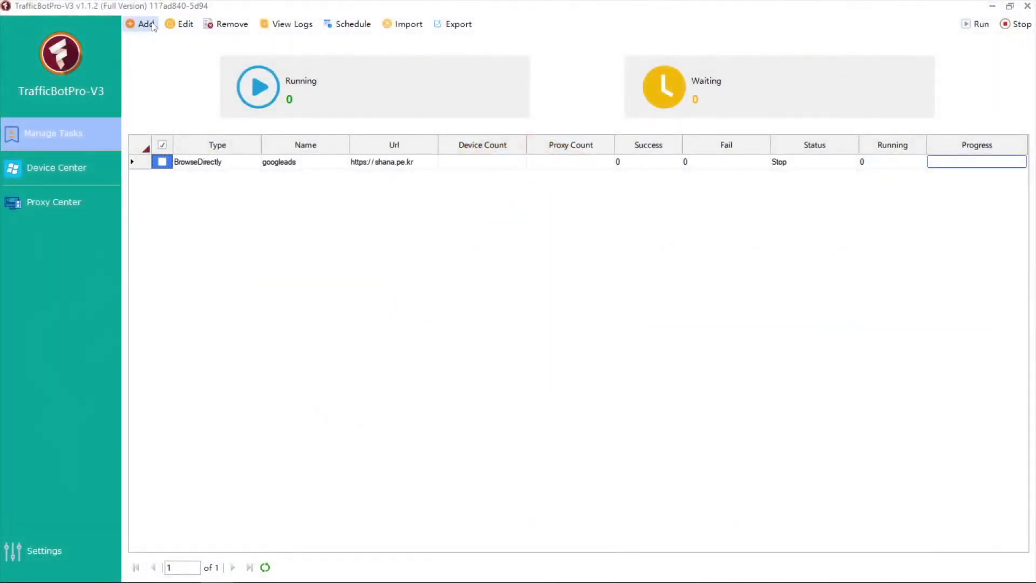
Start a new task from the Manage Tasks toolbar to bring up the Task Type choice
left_click(152, 26)
left_click(538, 279)
left_click(495, 307)
left_click(597, 331)
type("b")
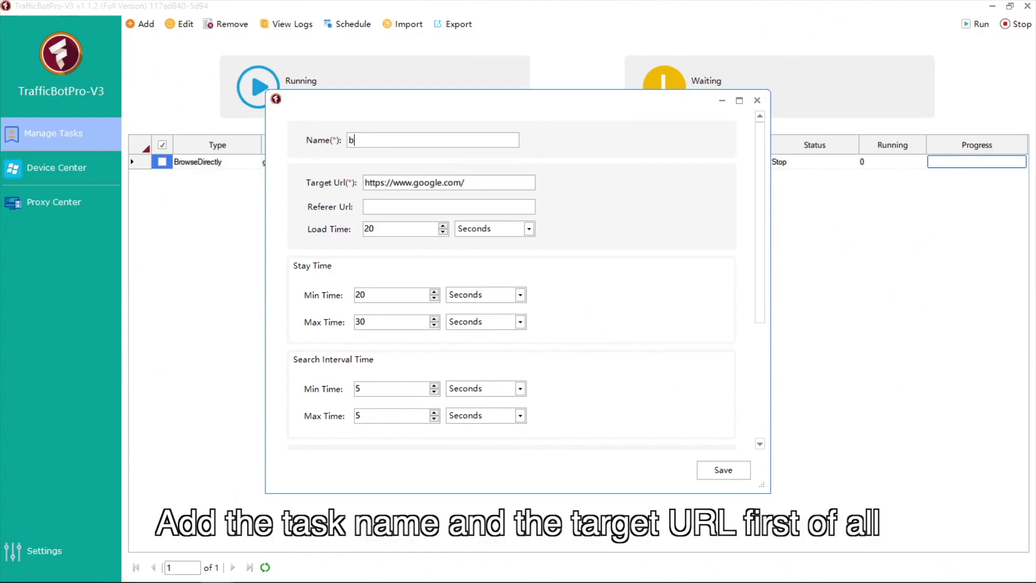
type("d")
key("Tab")
type("https://yt5s.com/en12")
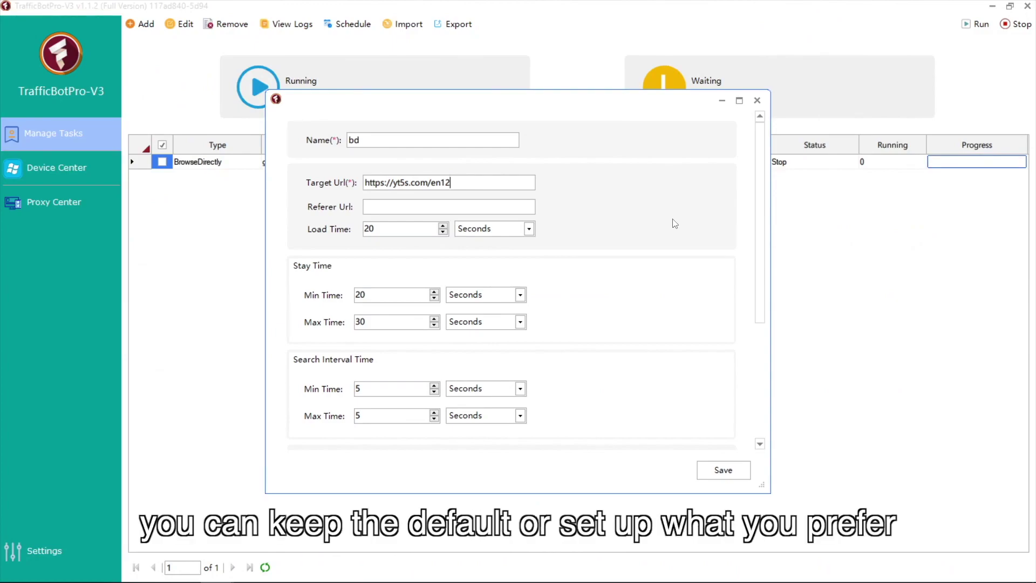
Leave the browser cache folder empty, cancelling the folder picker
scroll(675, 224, "down", 5)
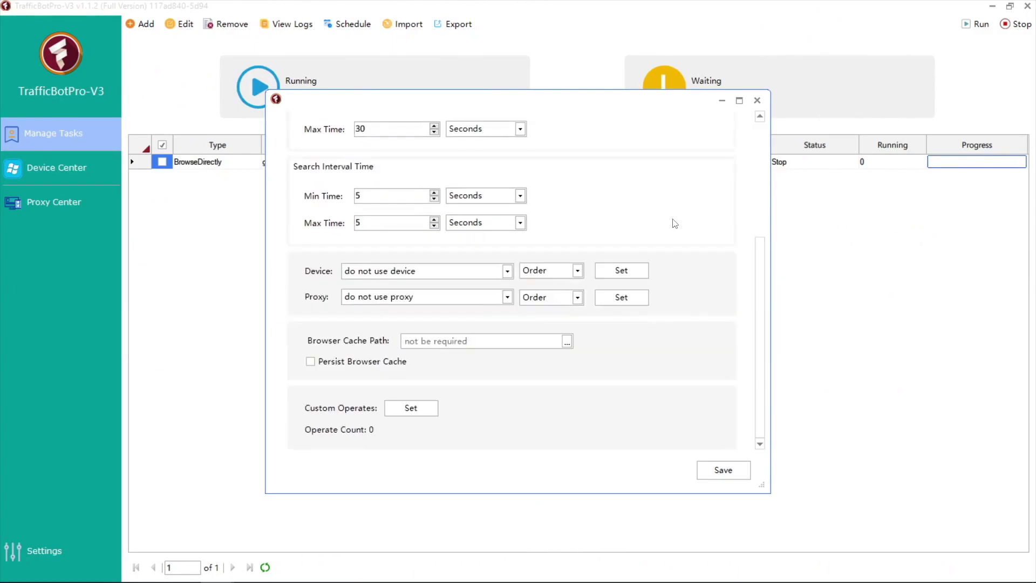
left_click(566, 341)
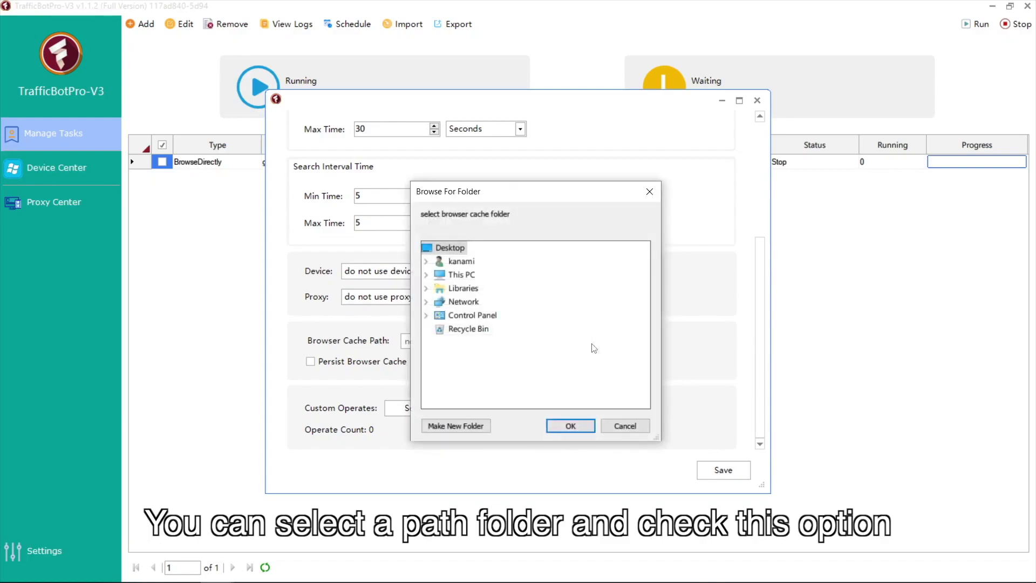
left_click(625, 425)
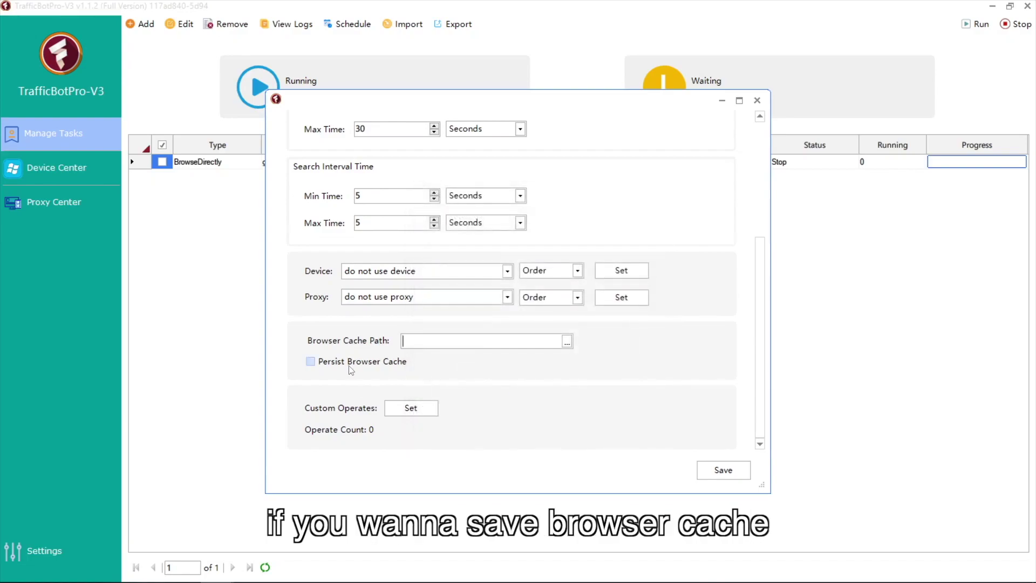
Save the bd task, try the Time and Loop schedule types, then close the schedule unsaved
left_click(732, 467)
left_click(348, 21)
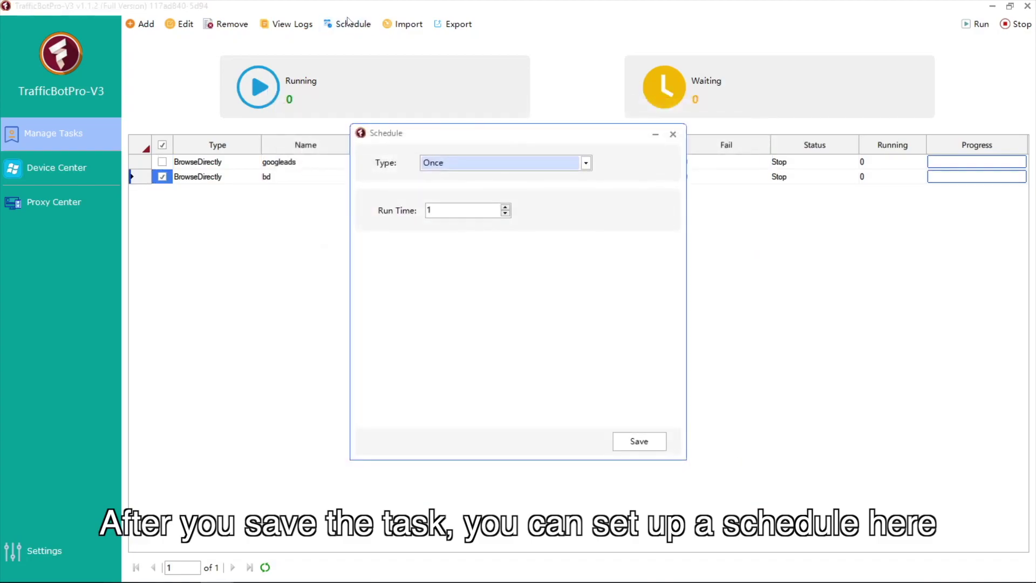
left_click(506, 162)
left_click(483, 186)
left_click(488, 163)
left_click(502, 203)
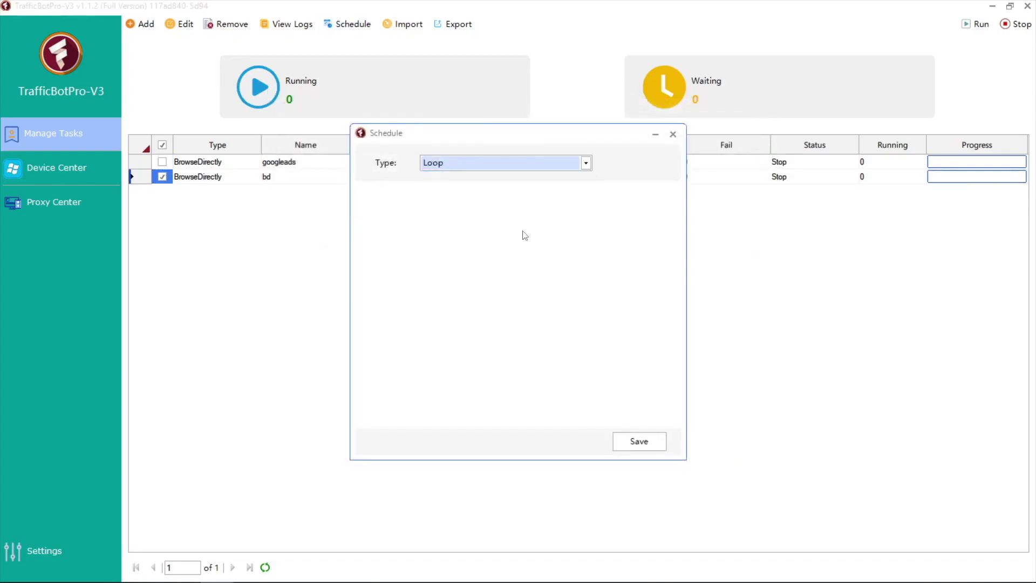
left_click(672, 133)
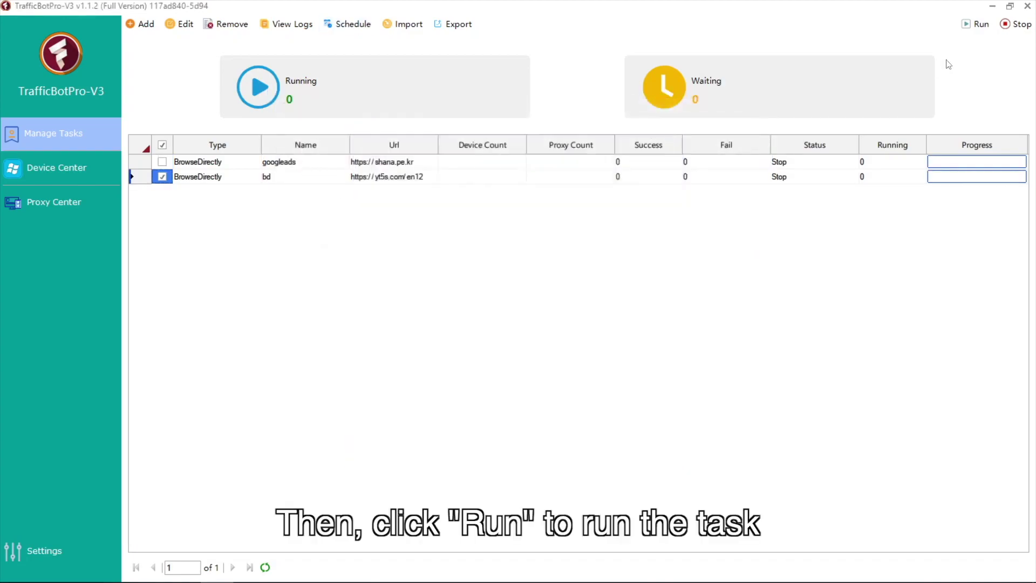
Run the bd task, open its Custom Operates Set editor, and switch to Chrome
left_click(977, 30)
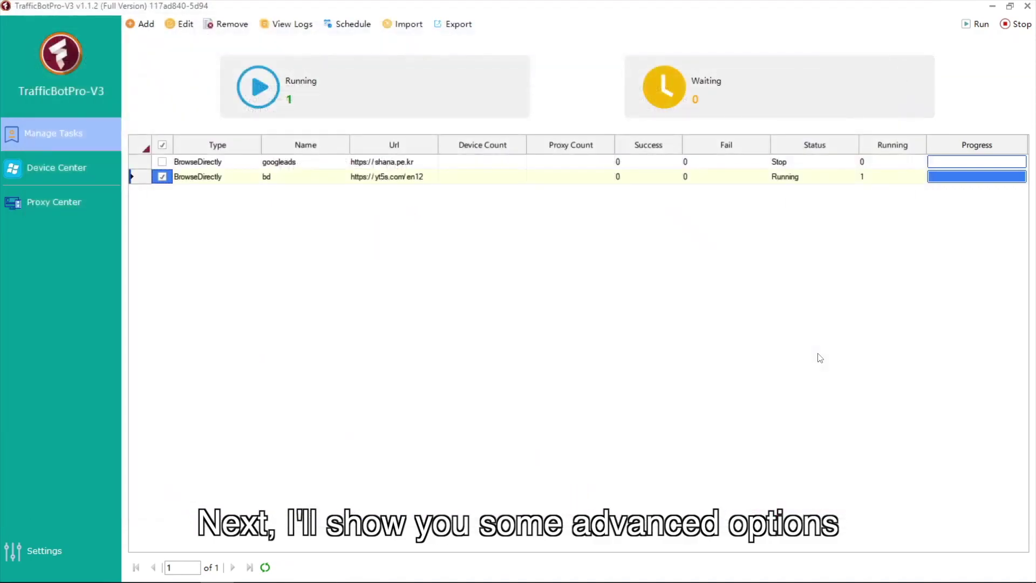
left_click(180, 24)
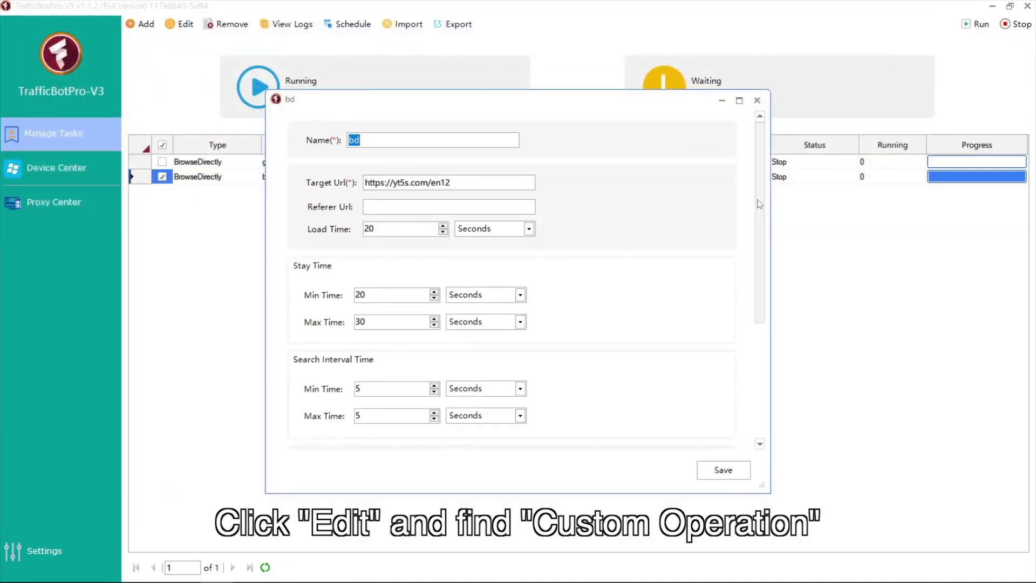
scroll(757, 208, "down", 5)
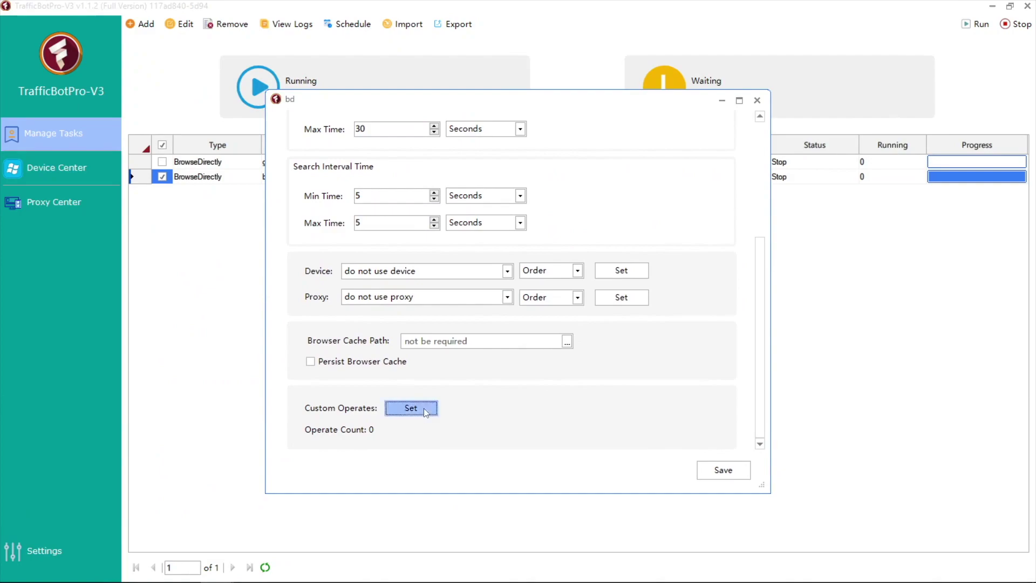
left_click(423, 408)
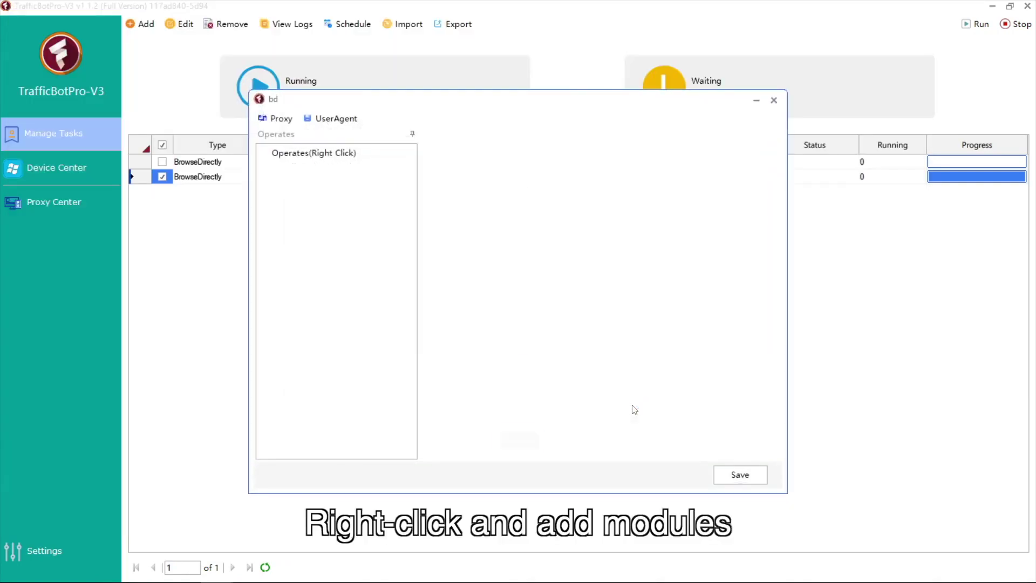
key("super")
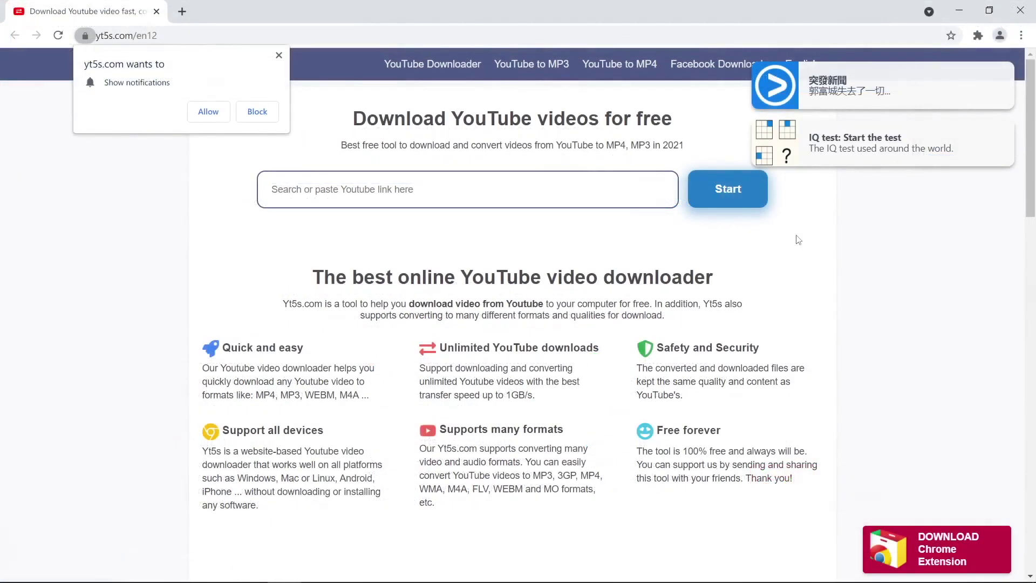
Close the news article tab, switch yt5s.com to 한국어, and open YouTube to MP3
left_click(889, 83)
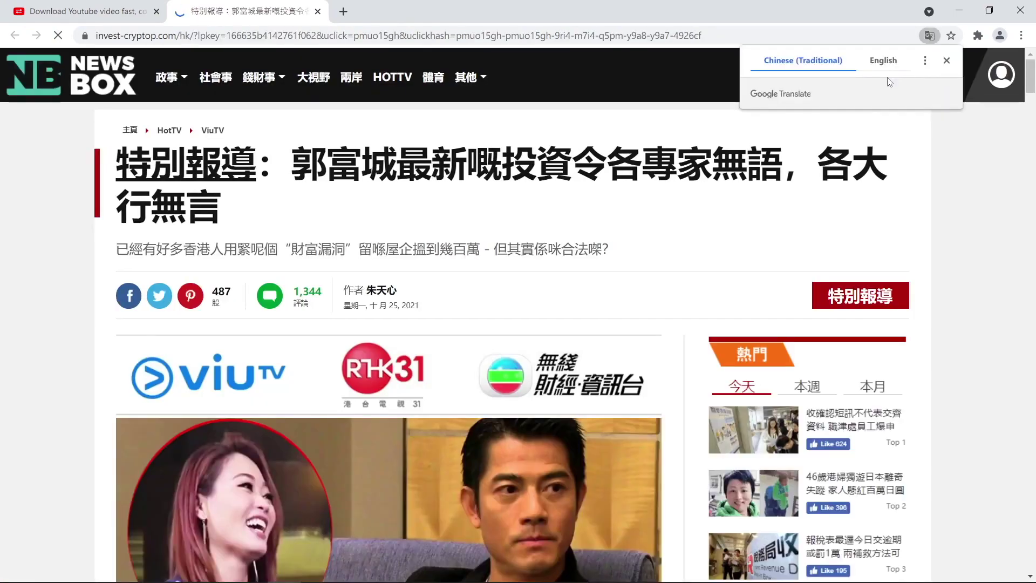
left_click(318, 12)
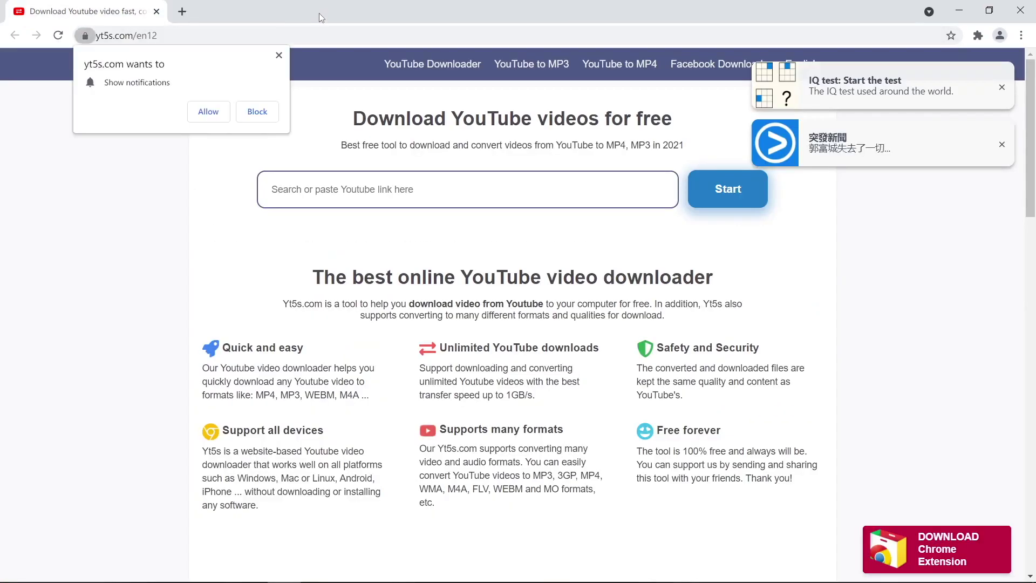
left_click(809, 59)
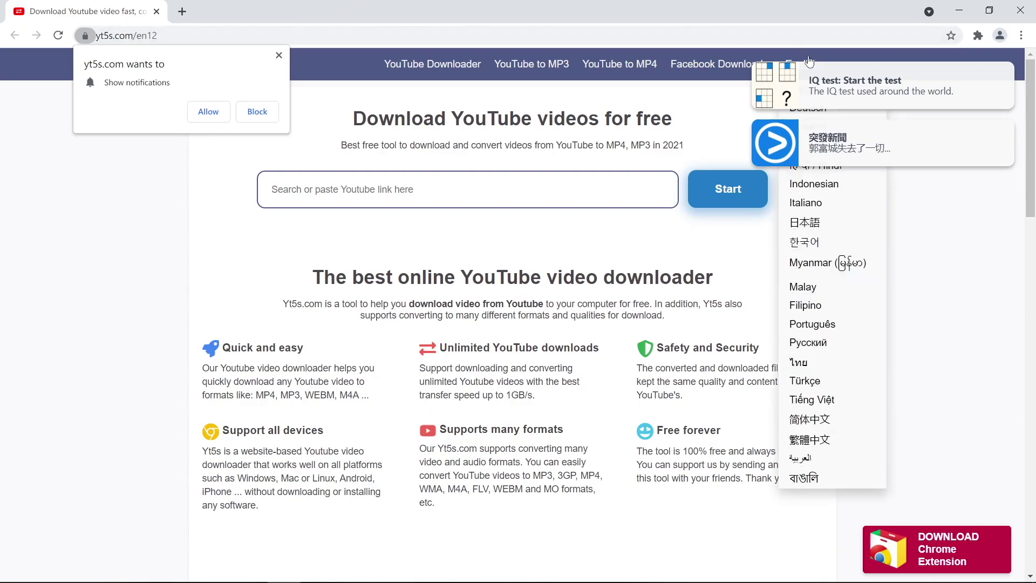
left_click(804, 242)
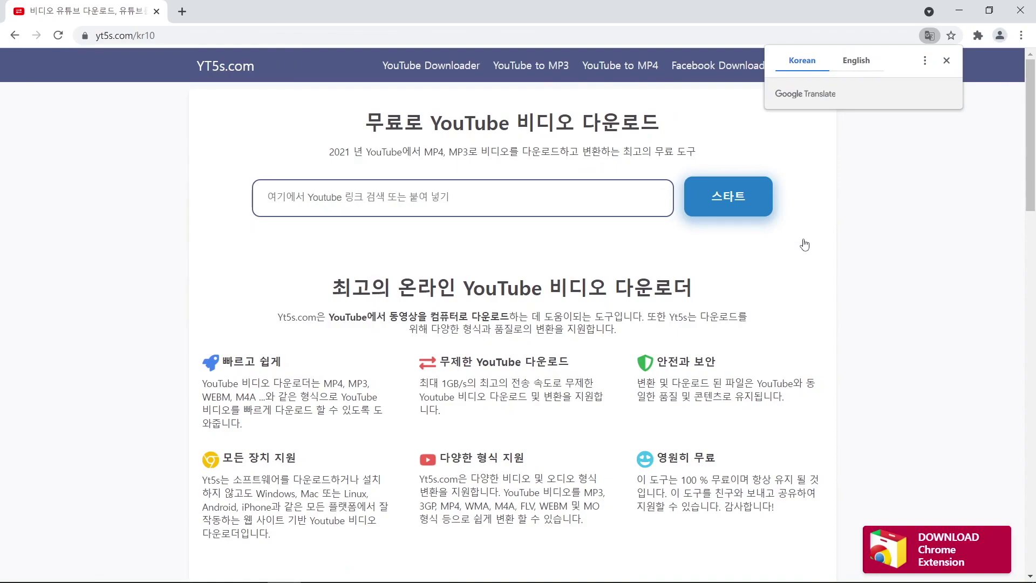
left_click(532, 65)
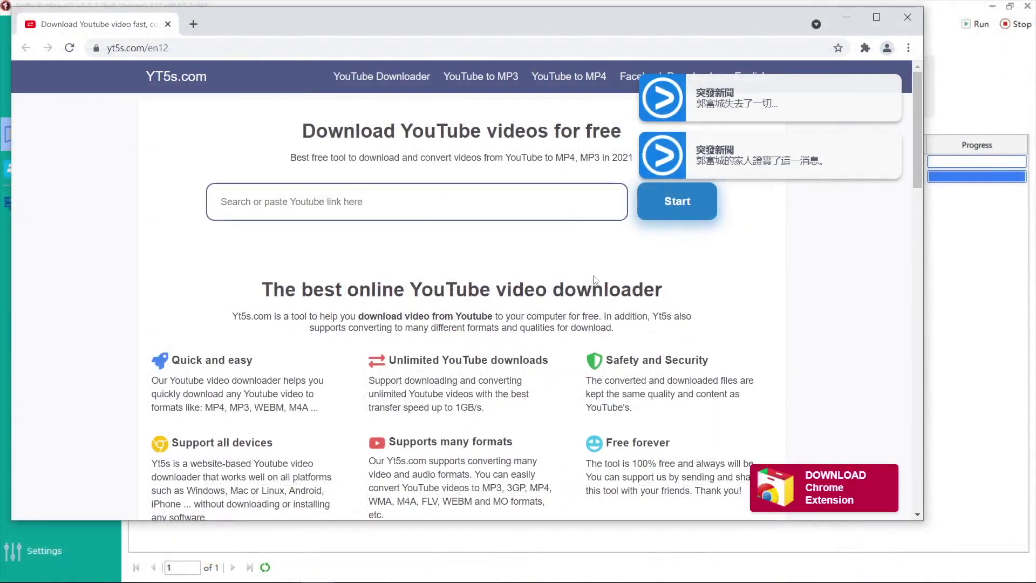
Return to the bd task's custom operations window in TrafficBotPro-V3
key("super")
mouse_move(217, 569)
left_click(329, 507)
Add a Sleep operation of 66 Seconds to the bd task and save its settings
right_click(316, 155)
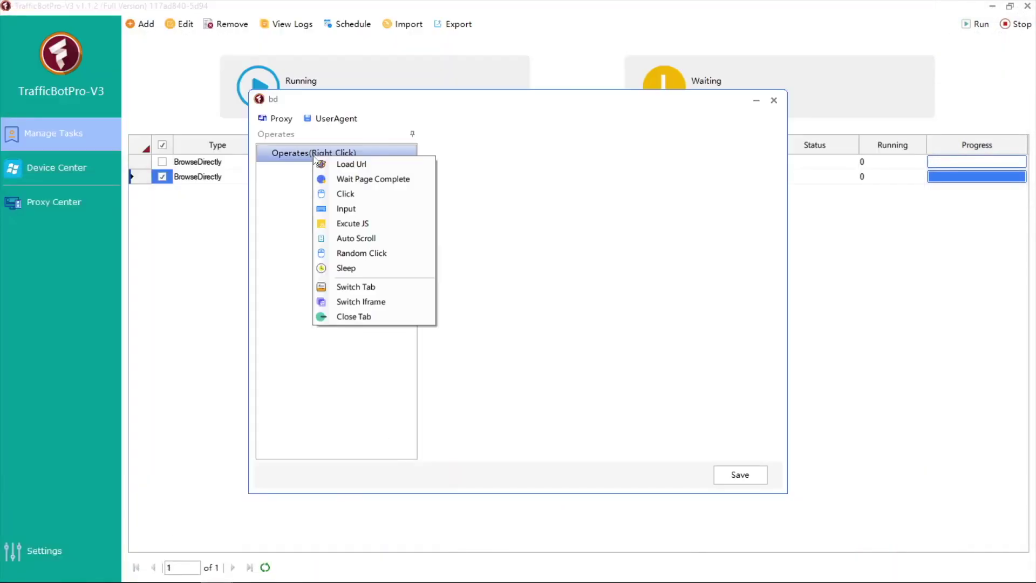
left_click(346, 268)
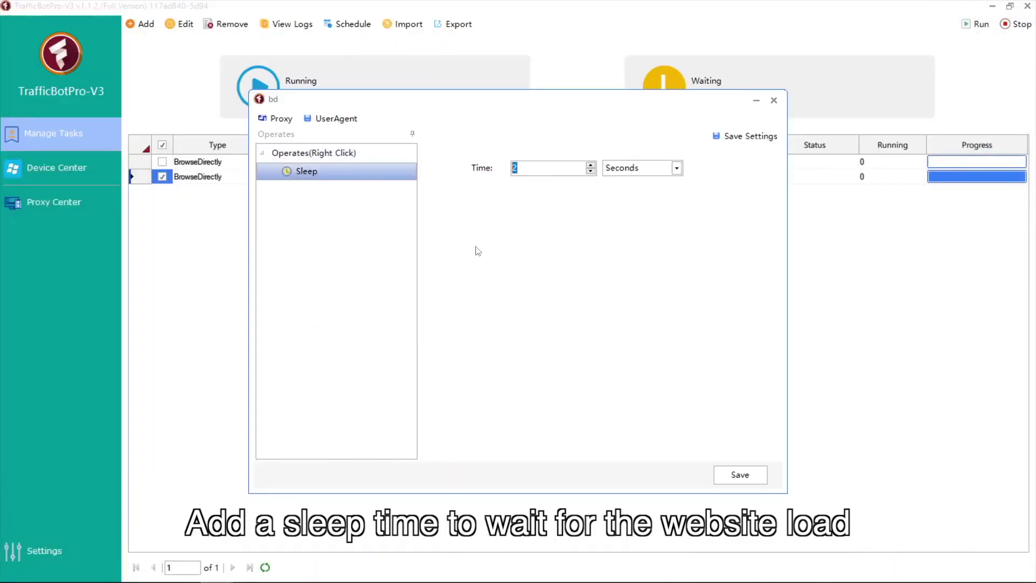
left_click(746, 136)
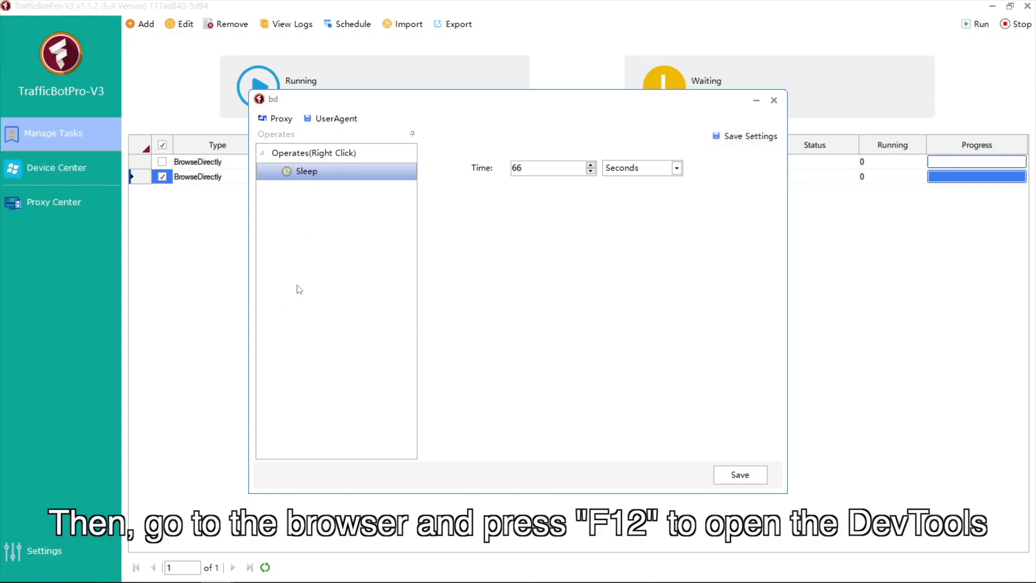
key("super")
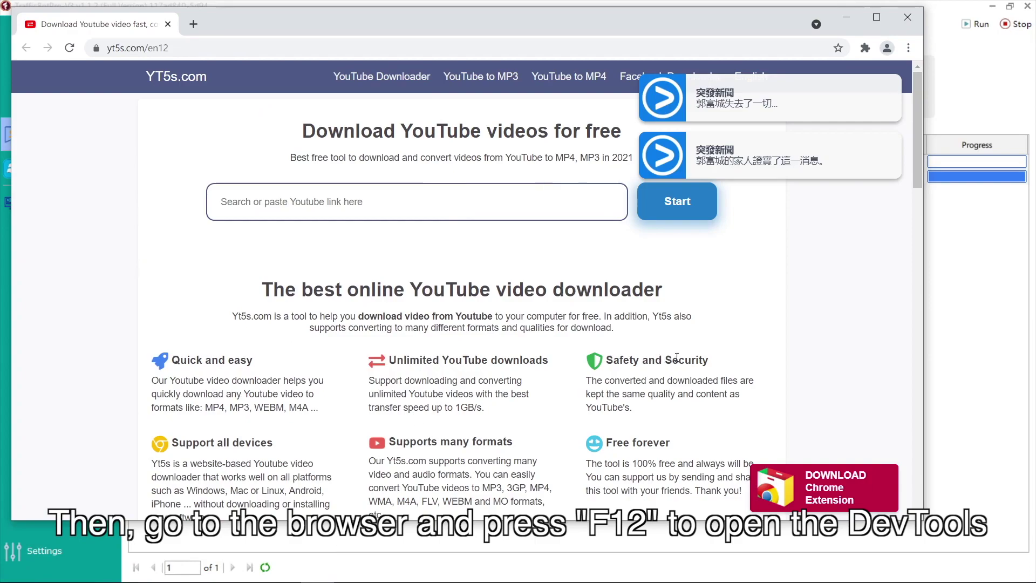
Open DevTools undocked in a separate window and inspect the news notification element
key("F12")
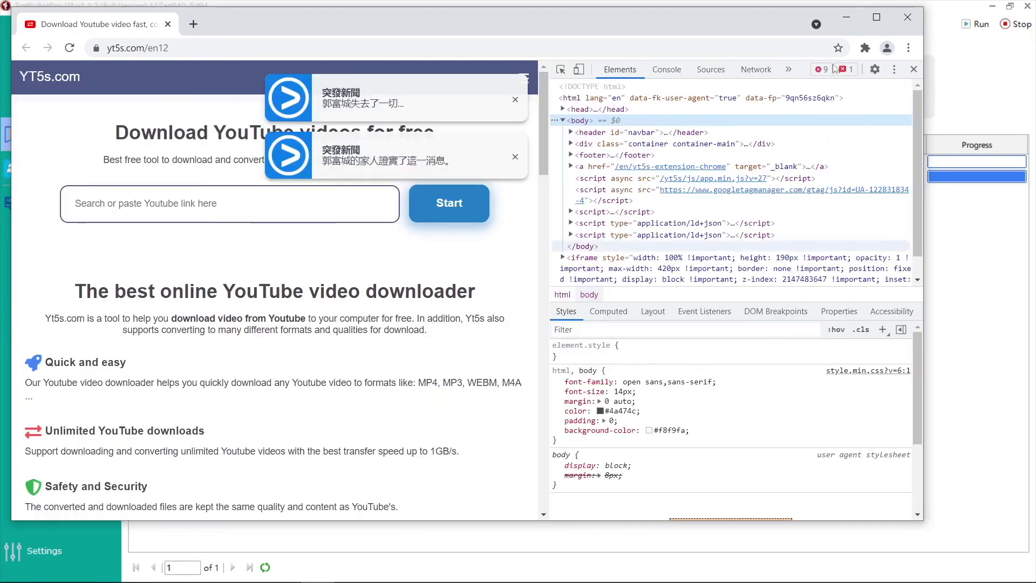
left_click(894, 69)
left_click(863, 93)
left_click_drag(87, 78, 585, 252)
left_click(582, 274)
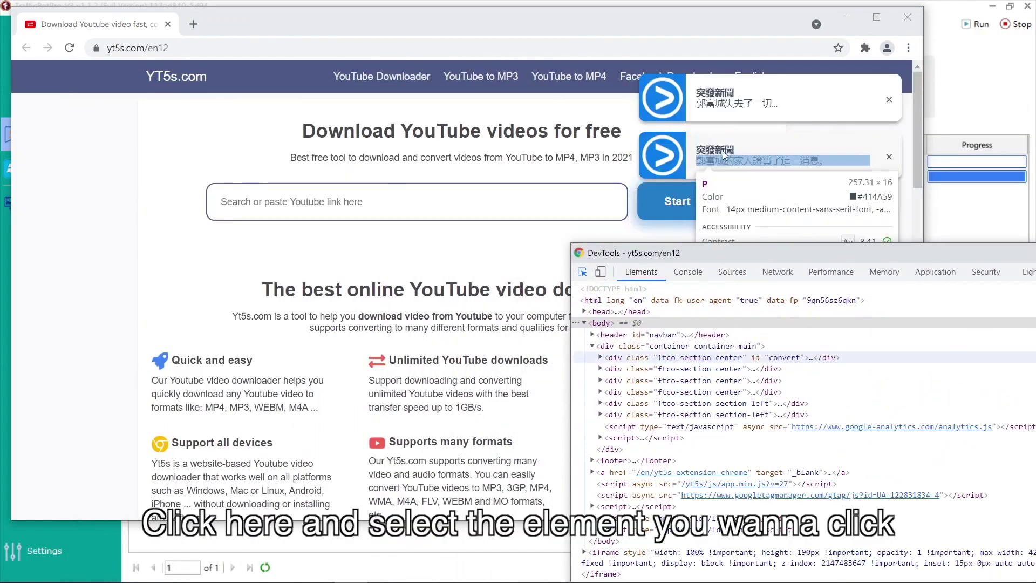
left_click(746, 81)
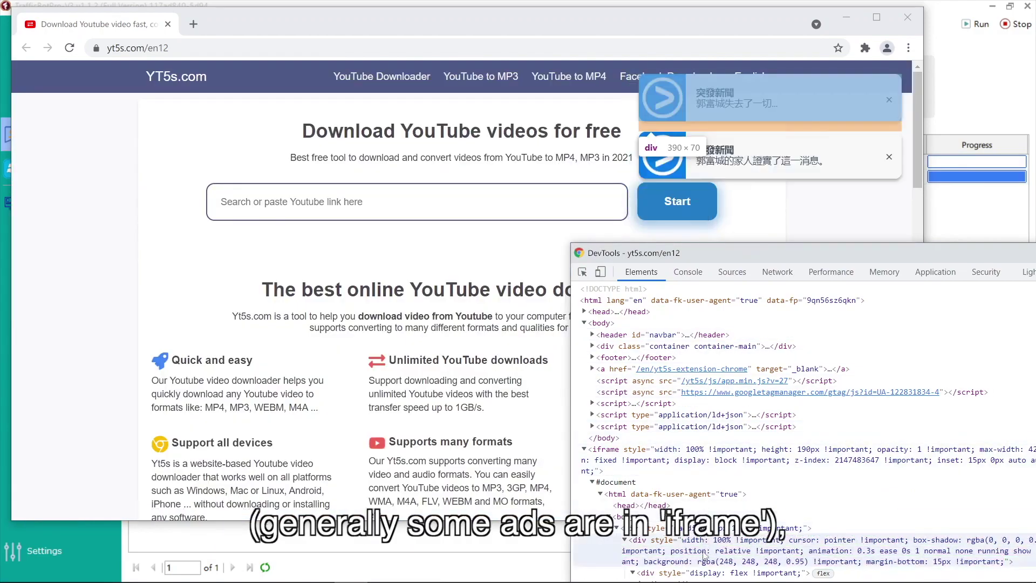
left_click_drag(810, 253, 789, 201)
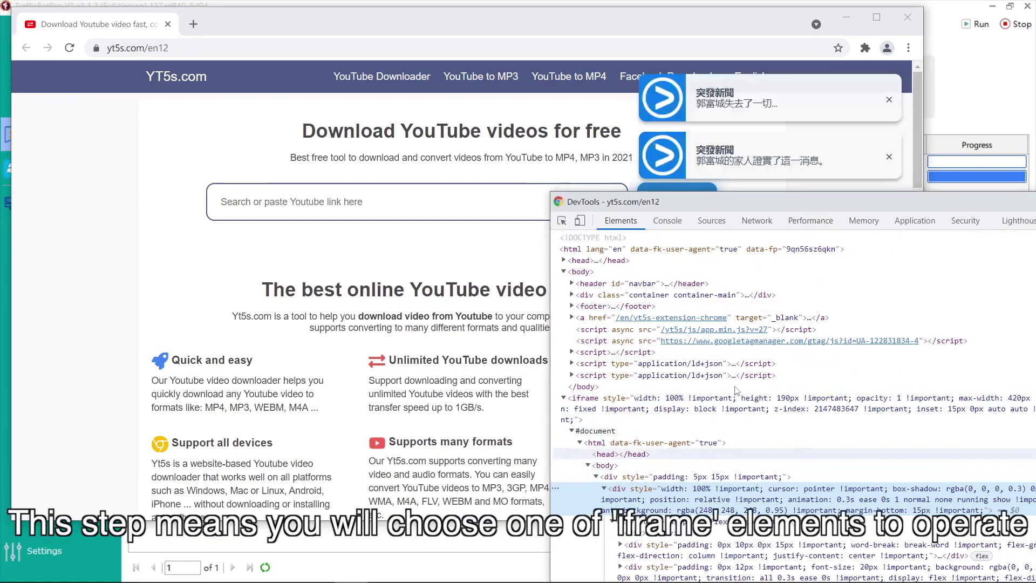
List the Console's frame contexts to reveal the about:blank ad iframe
left_click(667, 221)
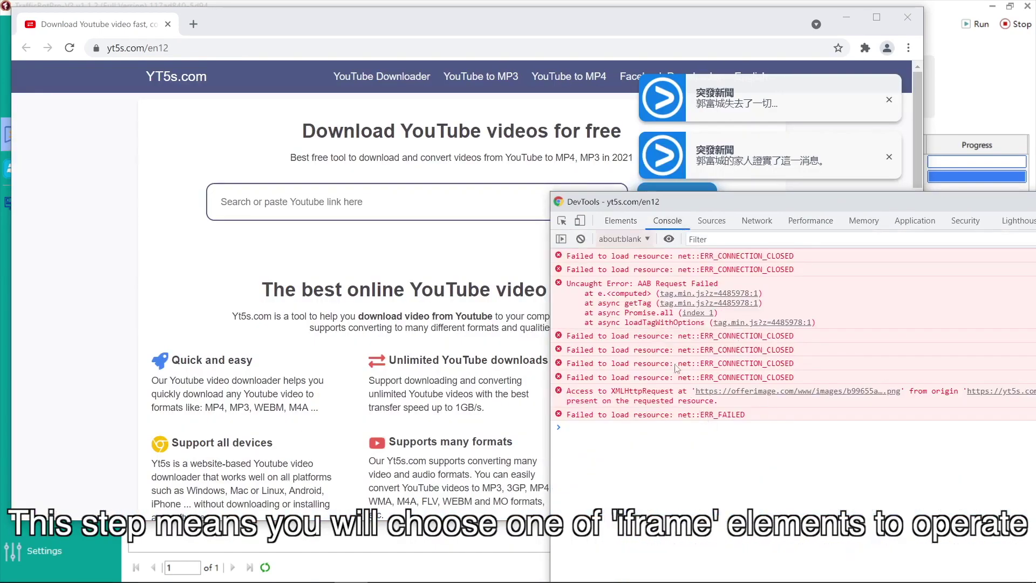
left_click(647, 242)
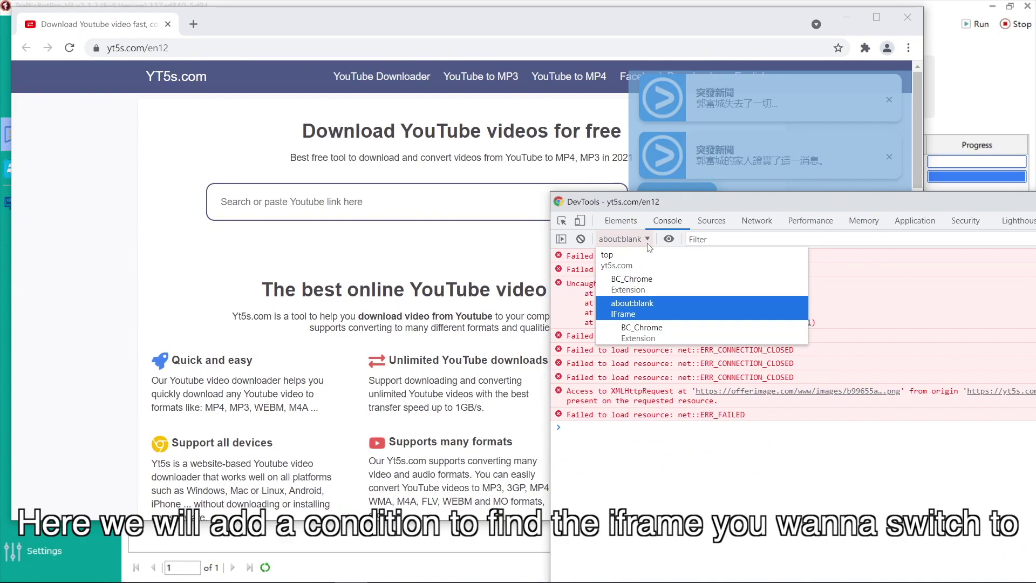
key("super")
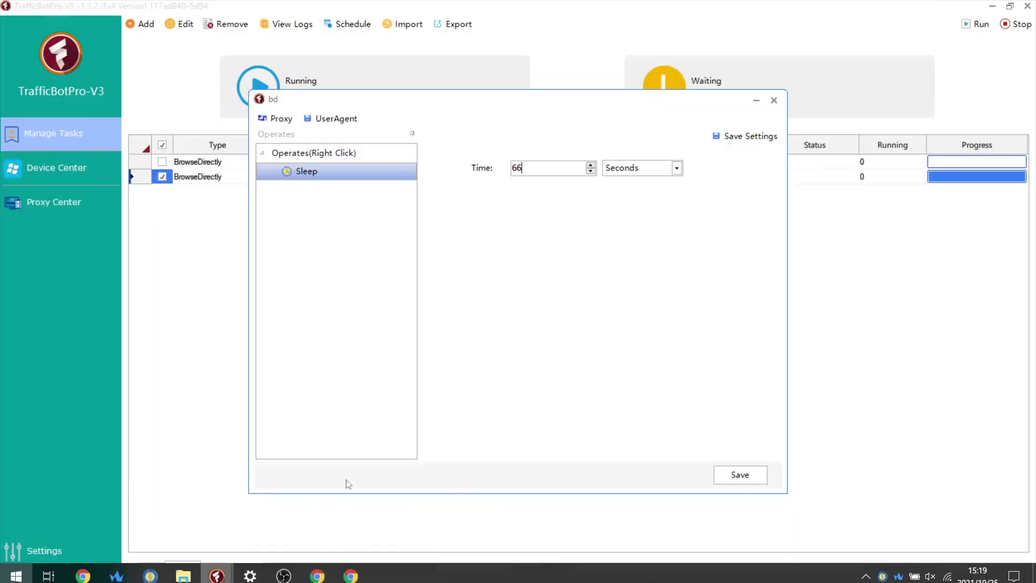
Add a Switch Iframe step after Sleep with a condition matching about:blank
right_click(302, 174)
left_click(358, 315)
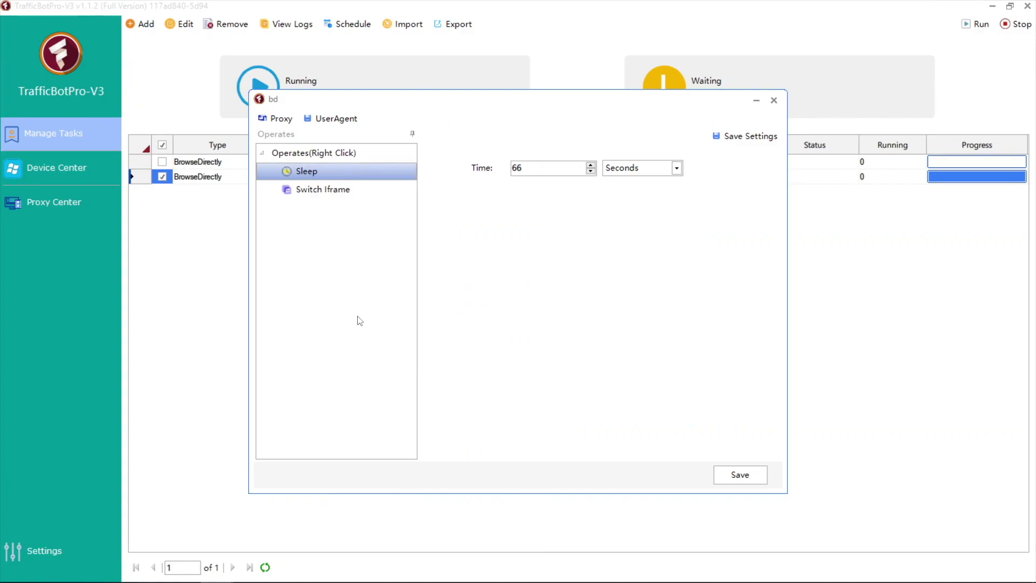
left_click(343, 193)
left_click(444, 159)
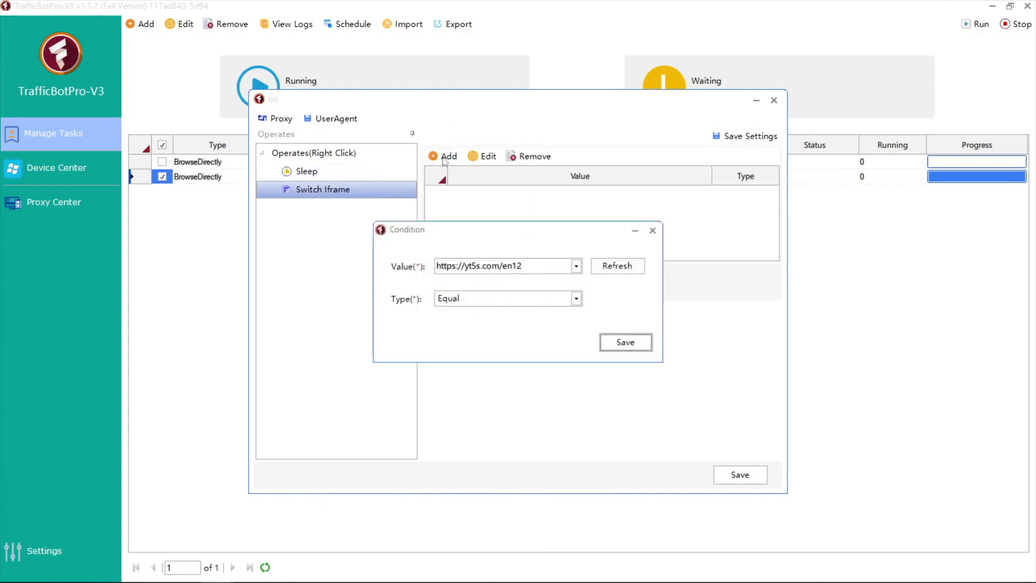
left_click(617, 265)
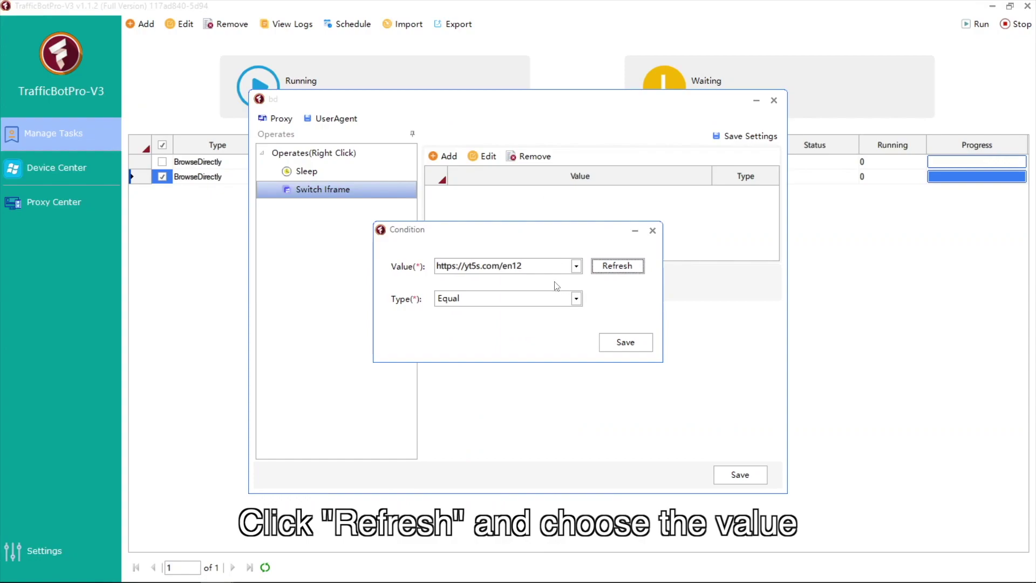
left_click(575, 268)
left_click(516, 293)
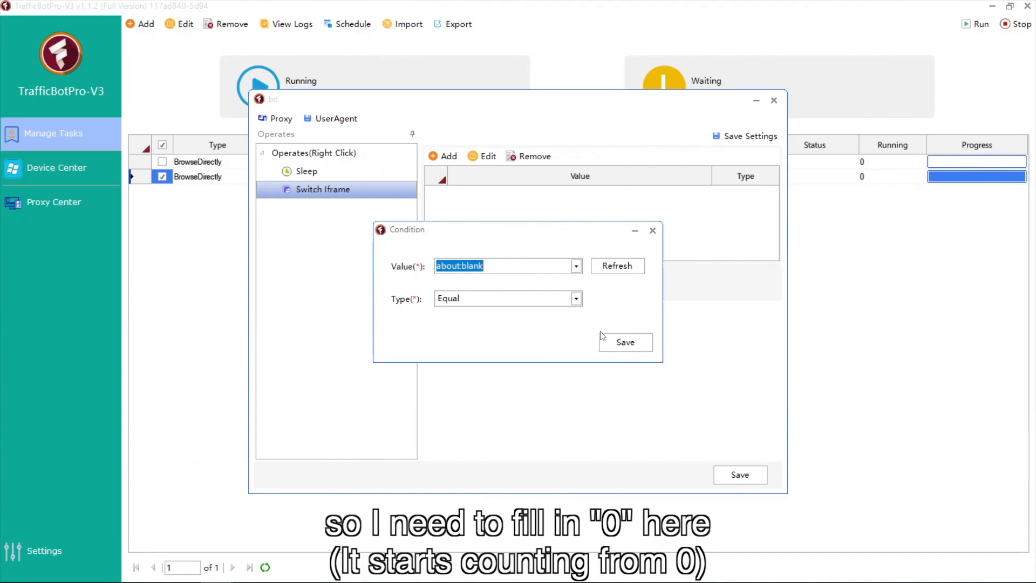
left_click(616, 341)
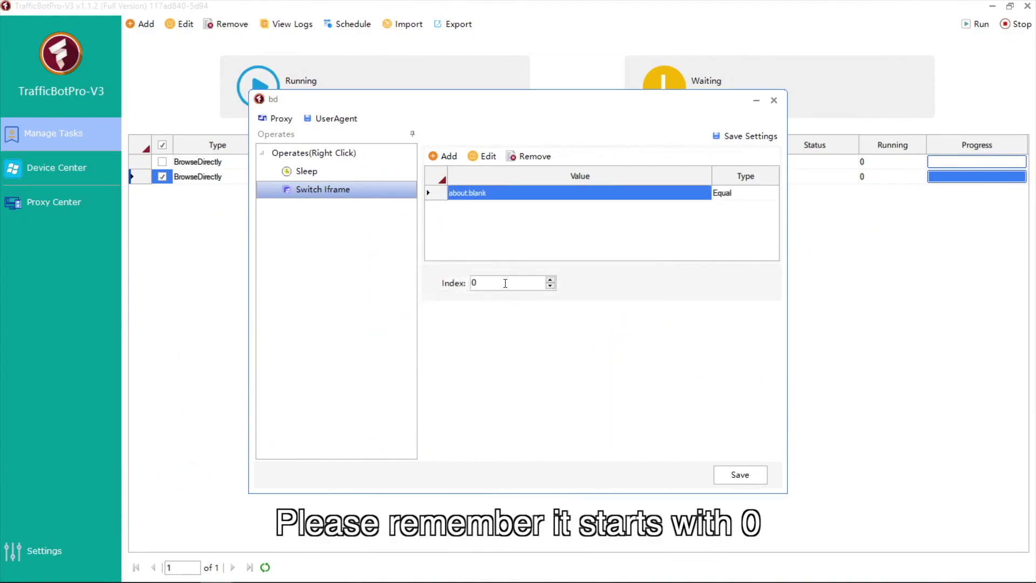
Keep iframe Index 0, save the settings, and test-run the Switch Iframe step
left_click(495, 285)
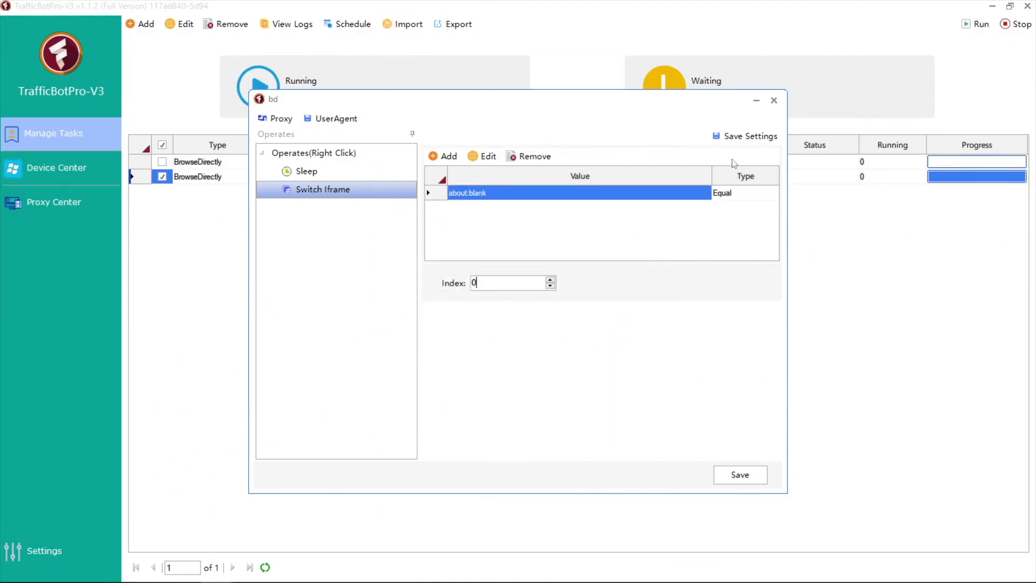
left_click(746, 141)
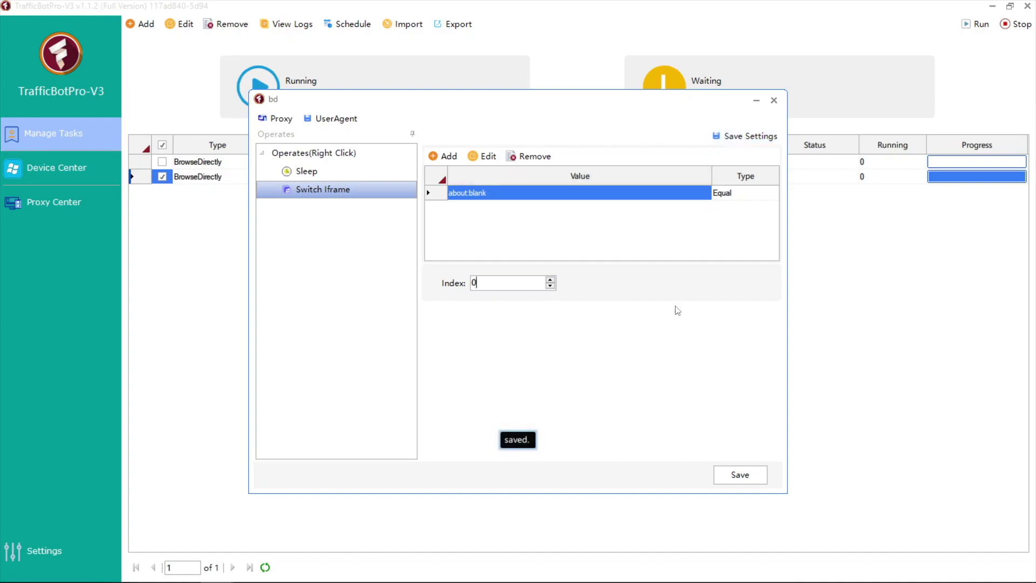
right_click(365, 198)
left_click(381, 195)
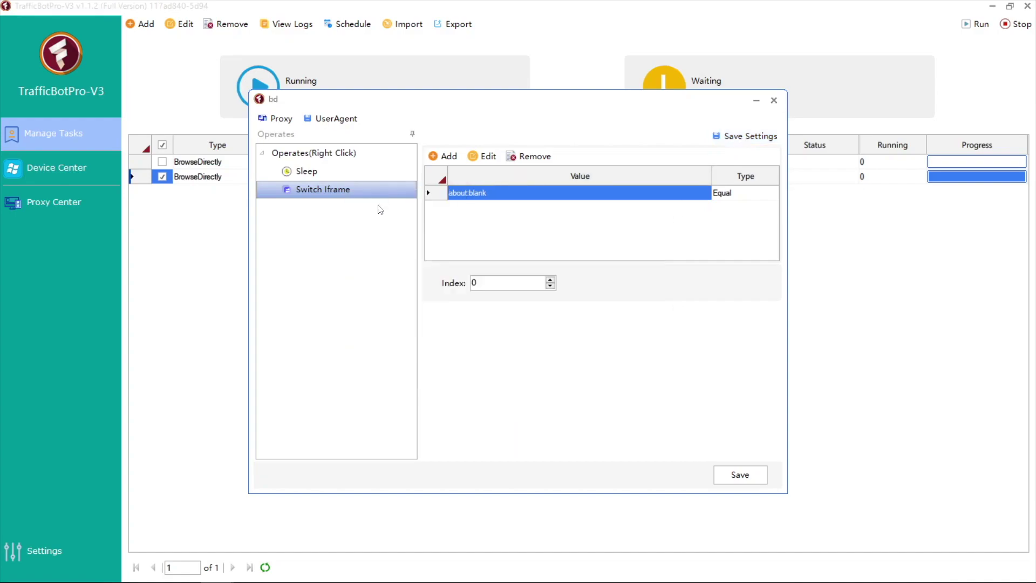
key("super")
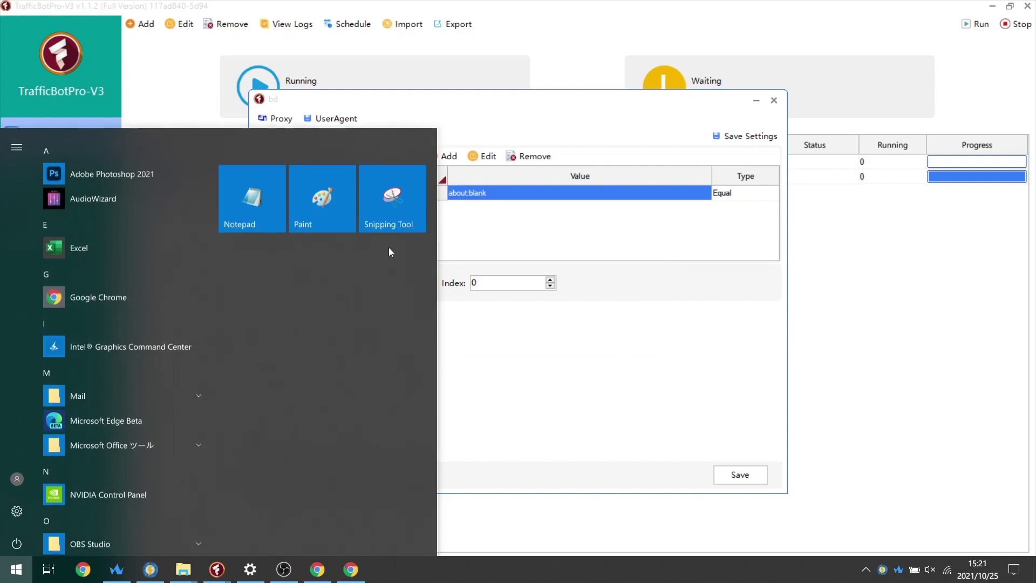
left_click(350, 567)
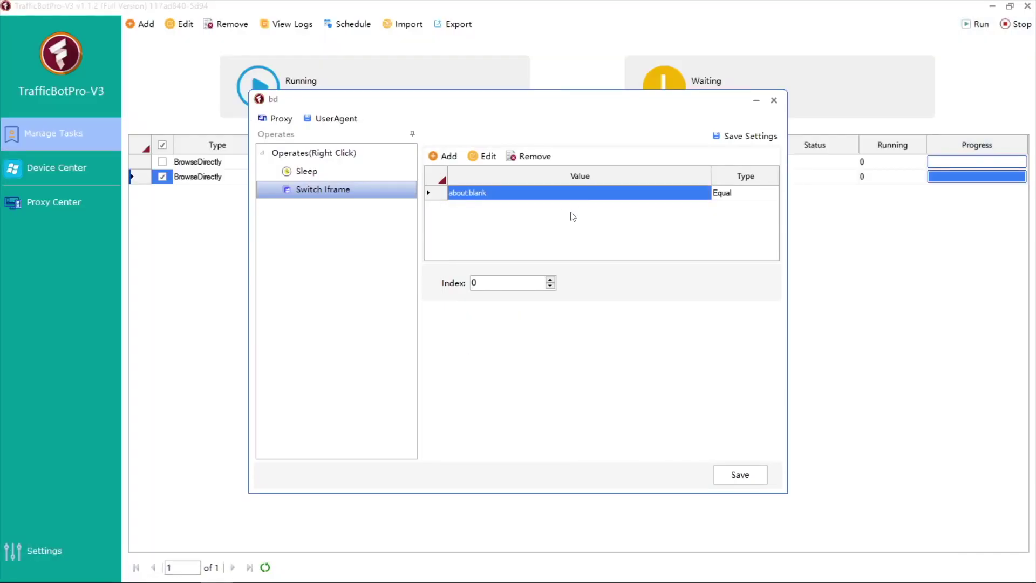
right_click(346, 193)
left_click(376, 321)
Enter 5 for the new Sleep step, then add a Click step finding CSS Selector 'div'
type("5")
right_click(306, 207)
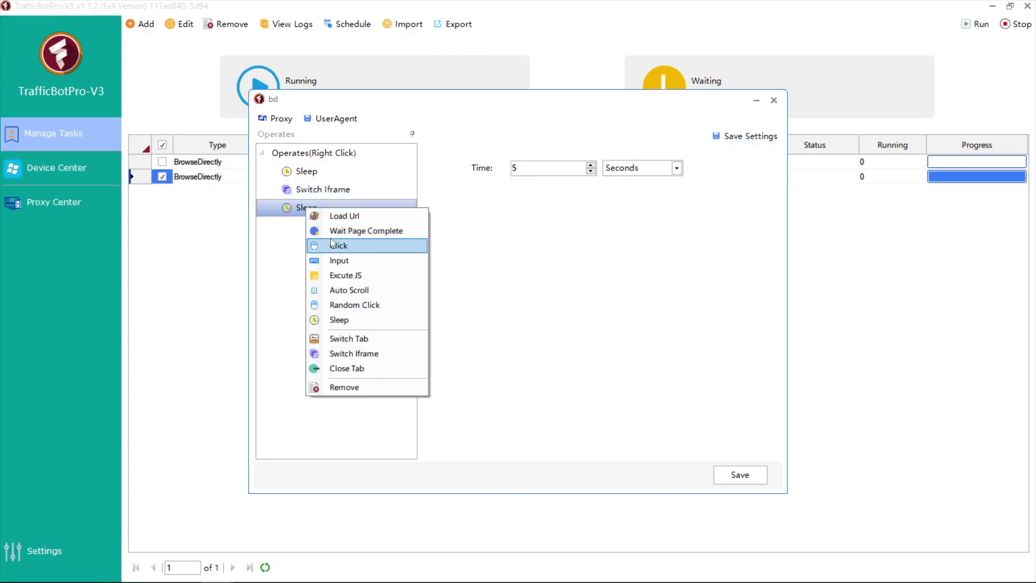
left_click(332, 244)
left_click(331, 226)
left_click(546, 171)
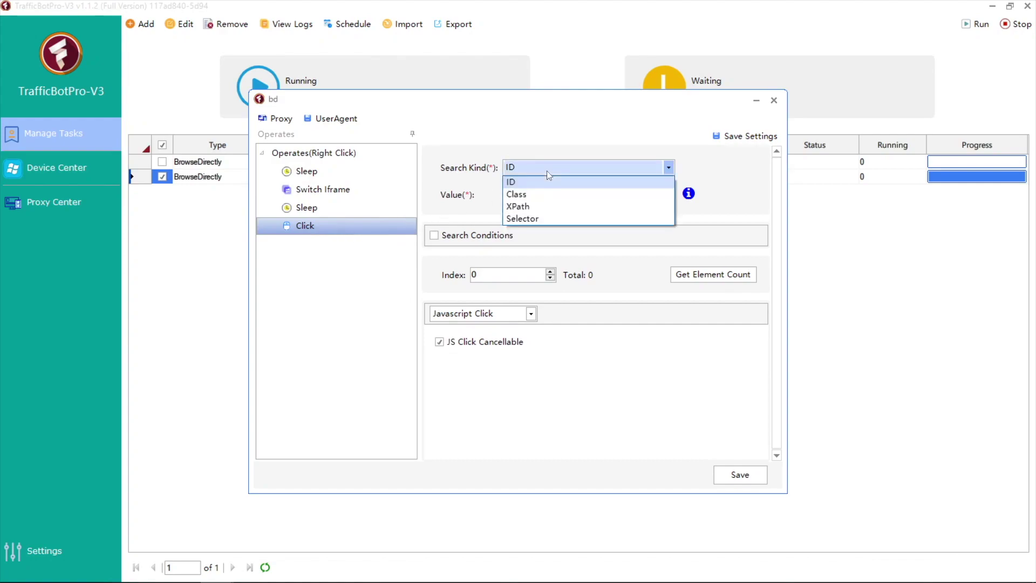
left_click(531, 218)
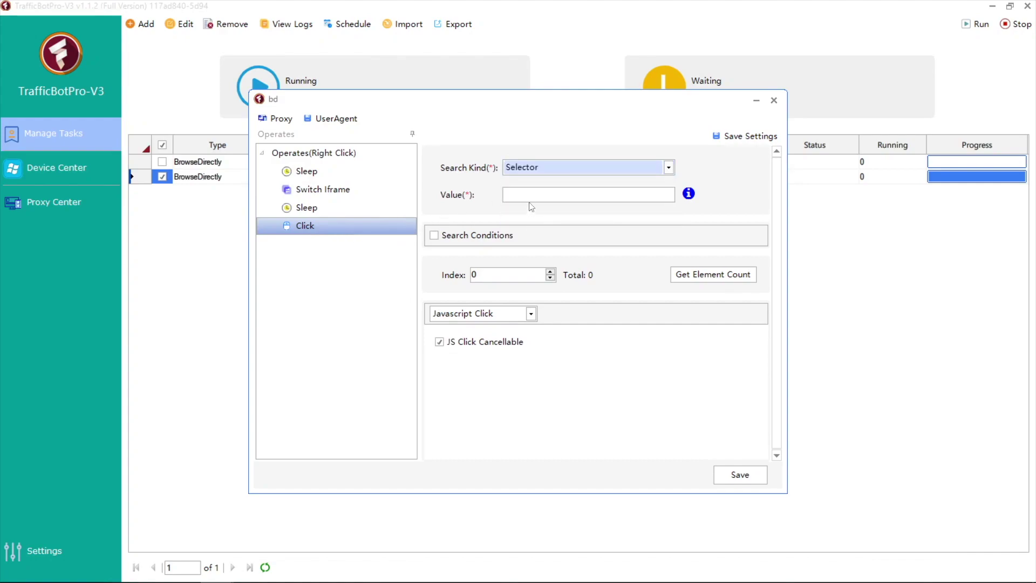
left_click(533, 196)
type("div")
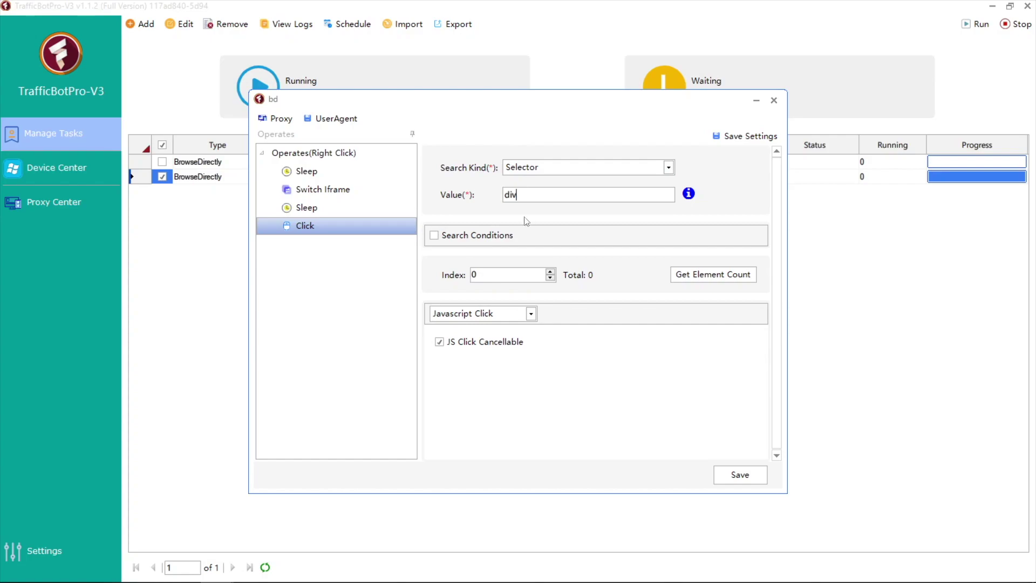
Add a style condition 'display: flex !important;', save, and count the matches (2 elements)
left_click(477, 235)
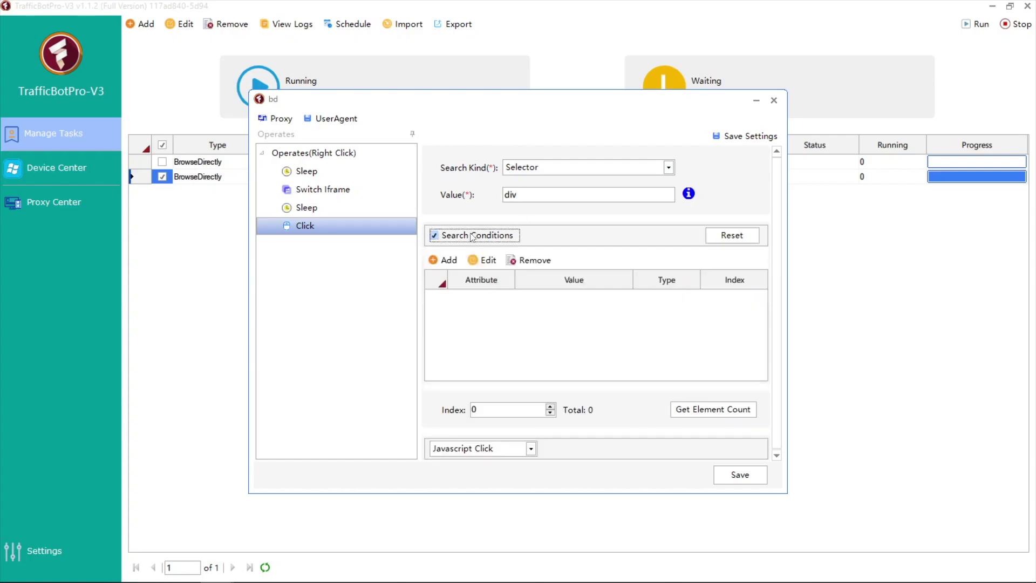
left_click(454, 260)
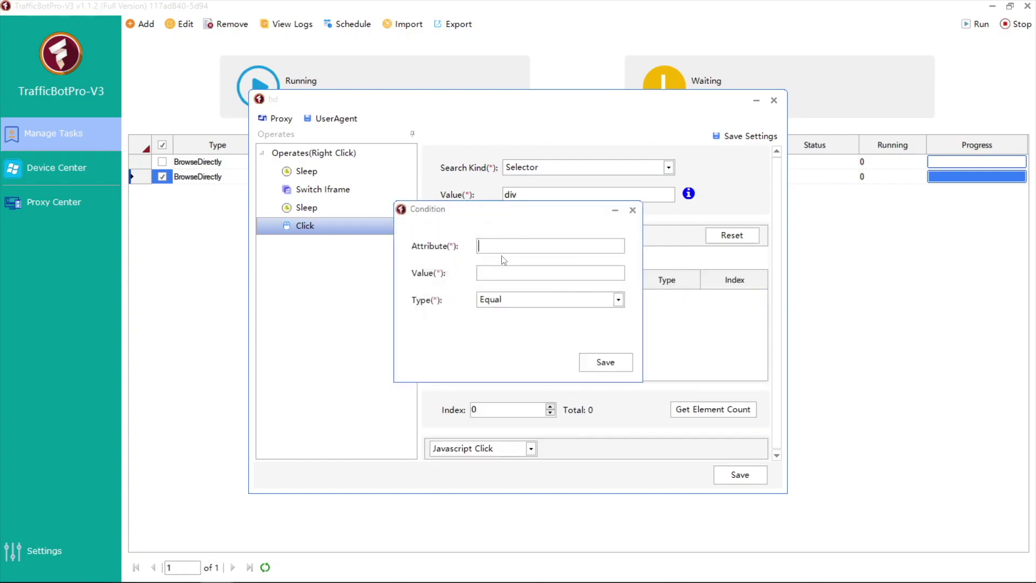
type("sty")
type("display: flex !important;")
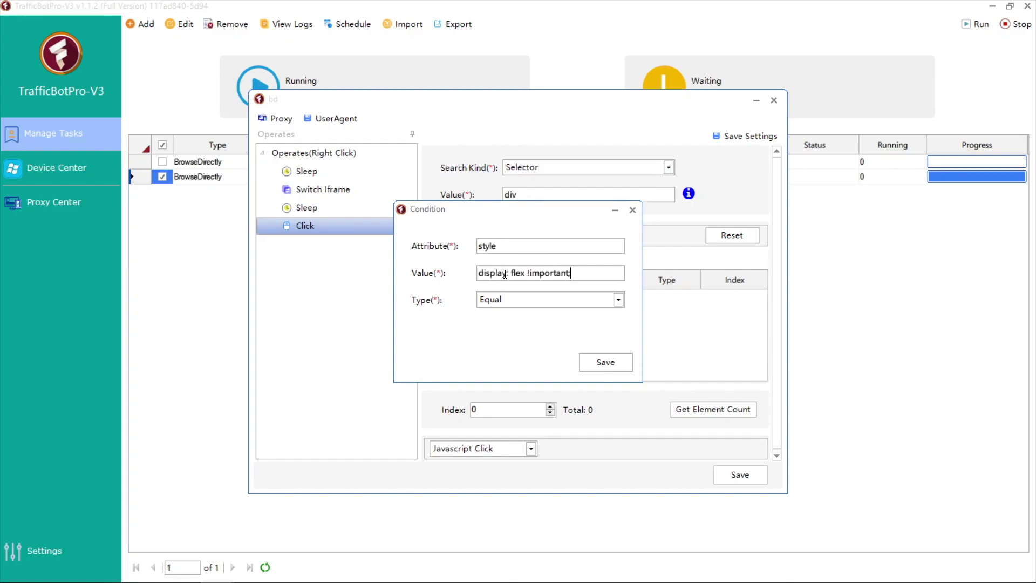
left_click(603, 361)
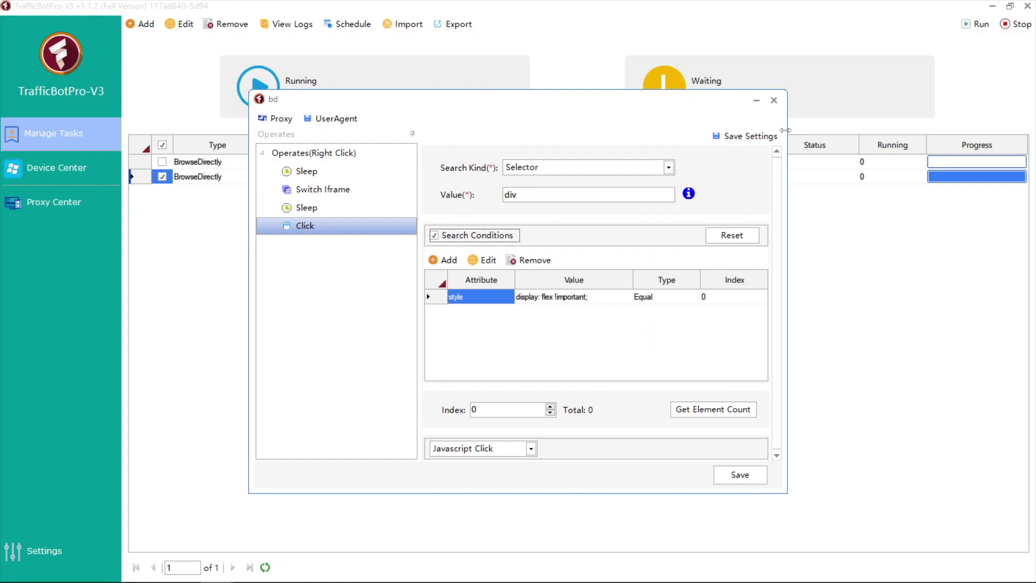
left_click(747, 138)
left_click(700, 409)
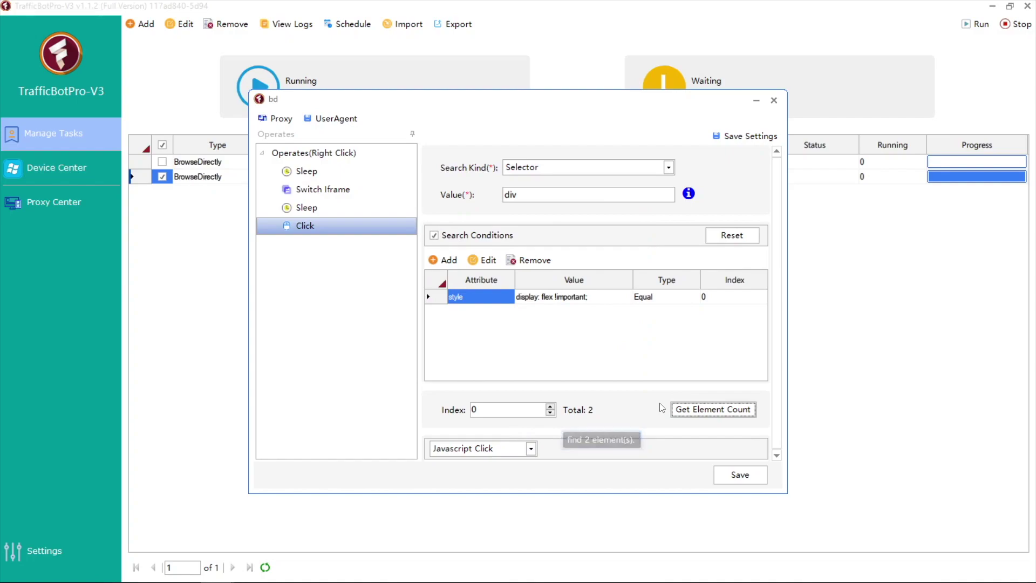
Test-run the Click step and check the result in Chrome
left_click(324, 230)
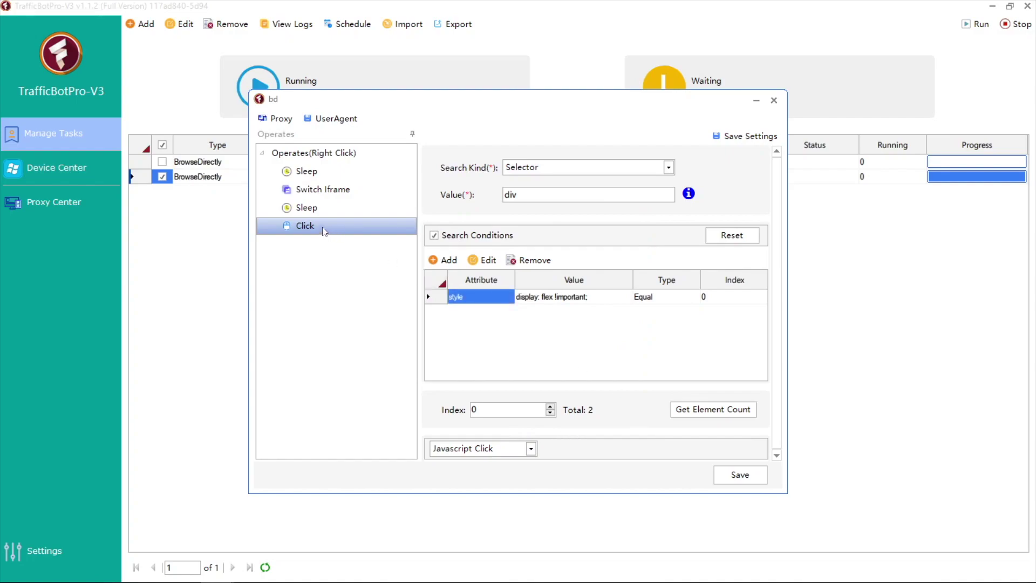
right_click(312, 225)
left_click(327, 233)
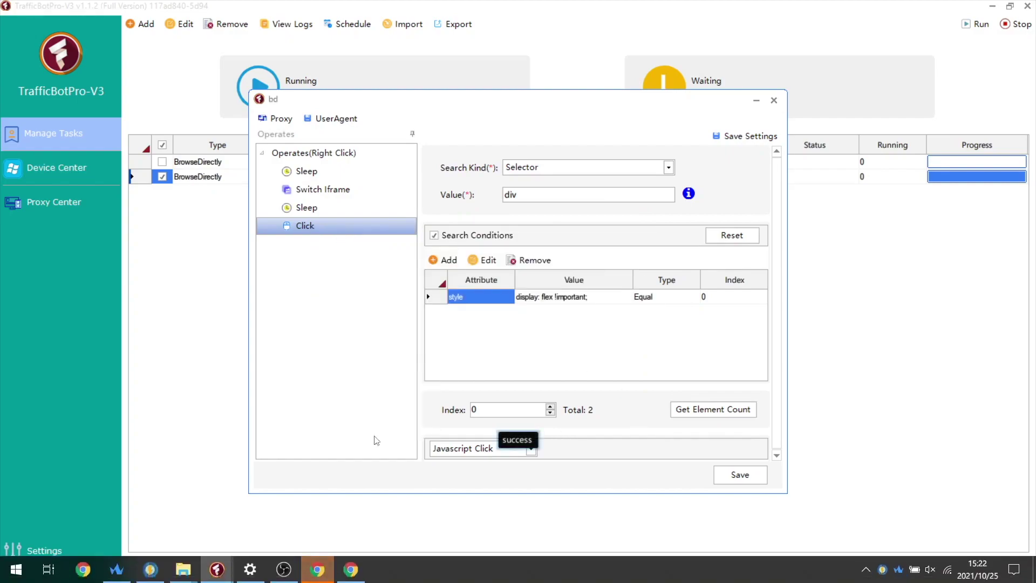
left_click(318, 569)
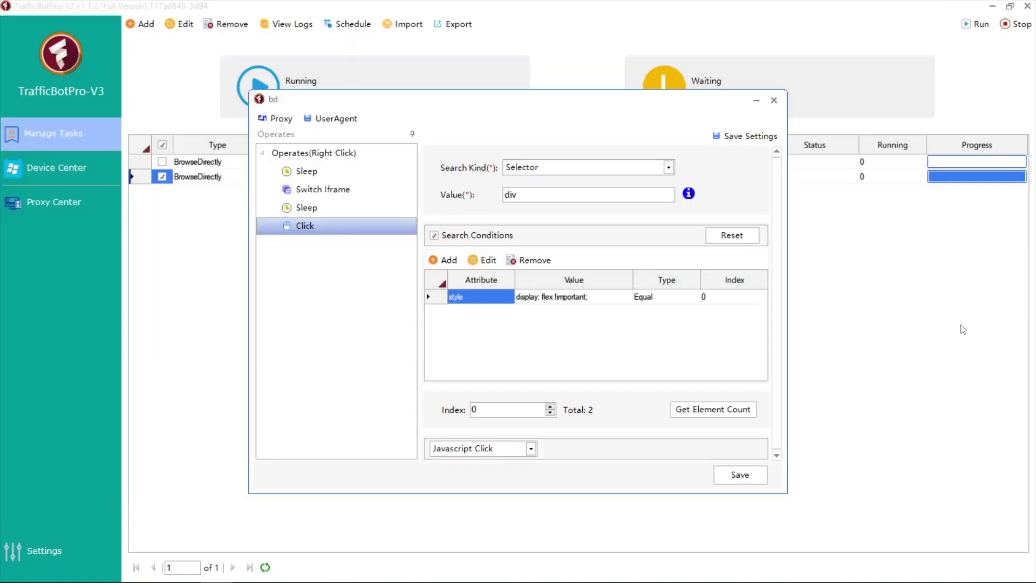
Add a 20-second Sleep step after the Click step
right_click(311, 226)
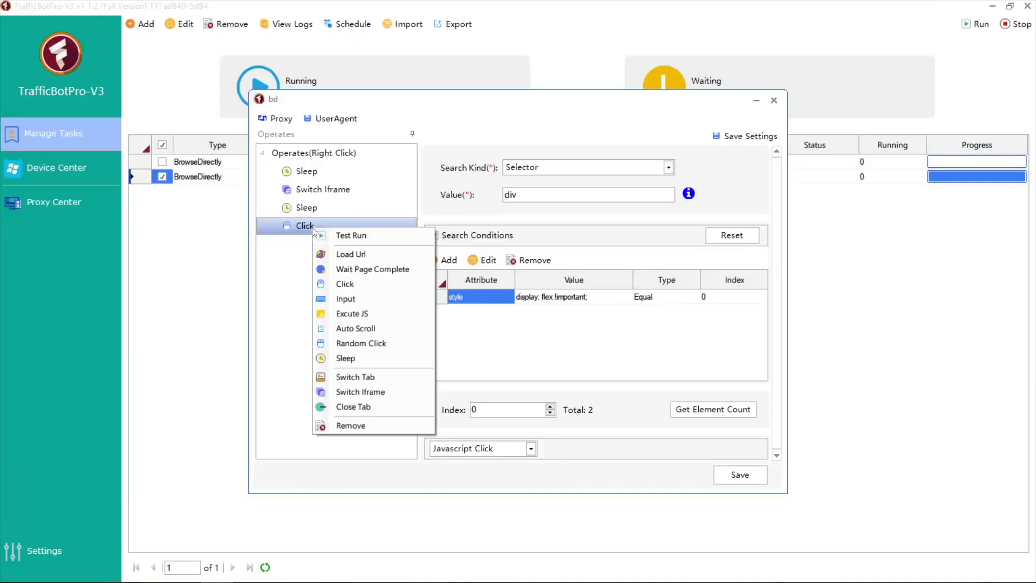
left_click(361, 354)
left_click(529, 168)
type("20")
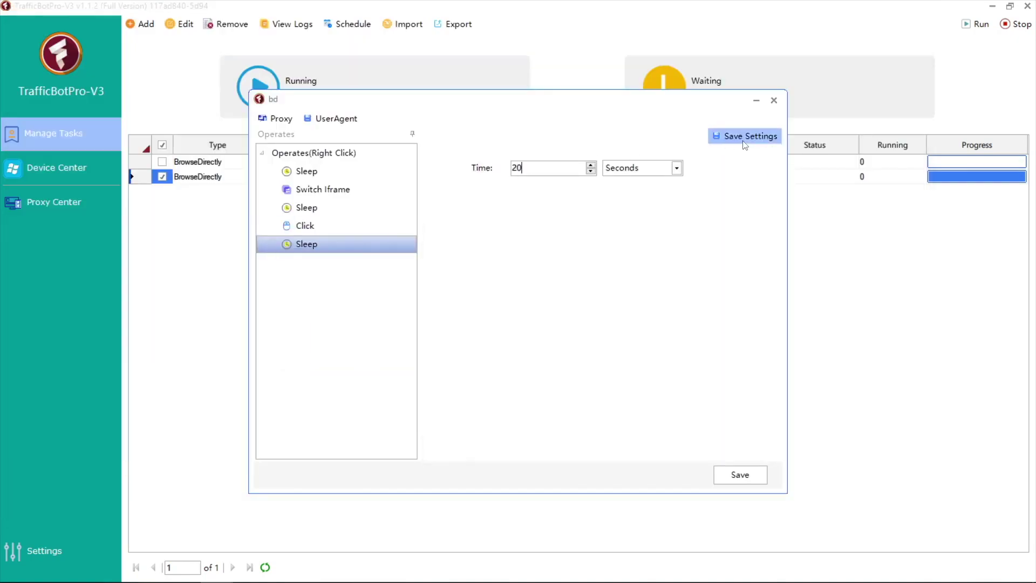
left_click(747, 136)
Add a Close Tab step for tab index 1 after the Sleep and save it
right_click(309, 245)
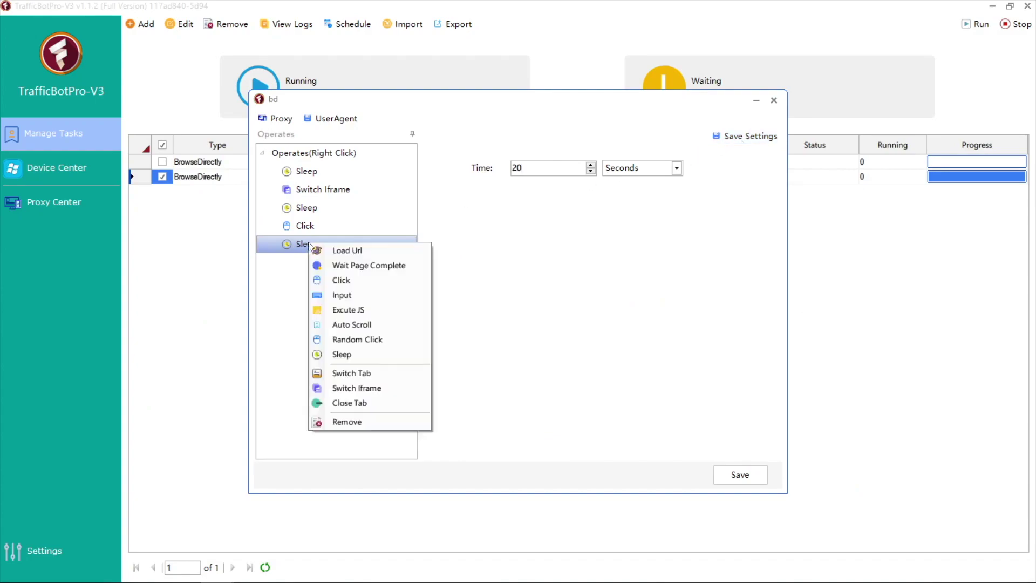
left_click(364, 403)
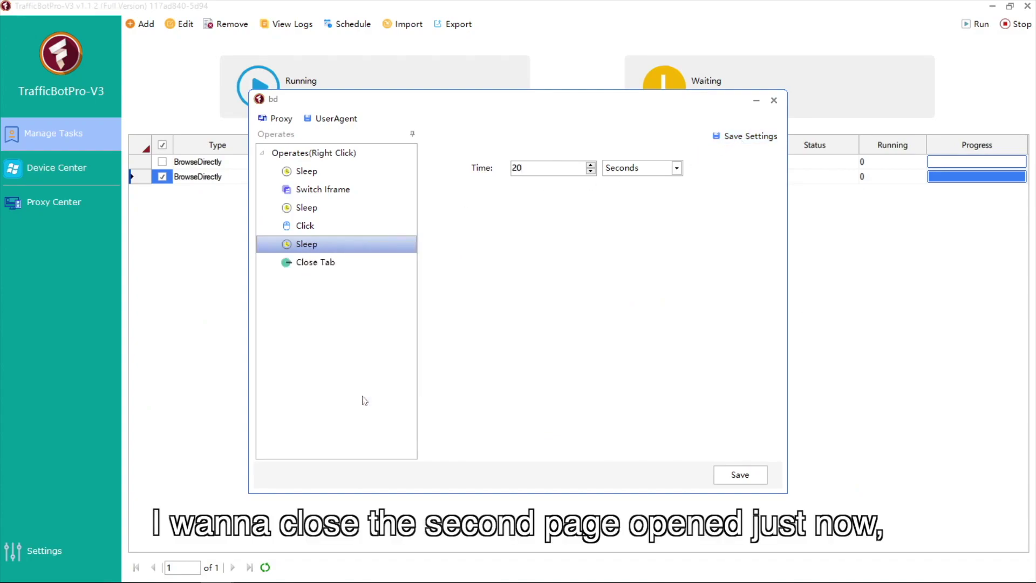
left_click(355, 268)
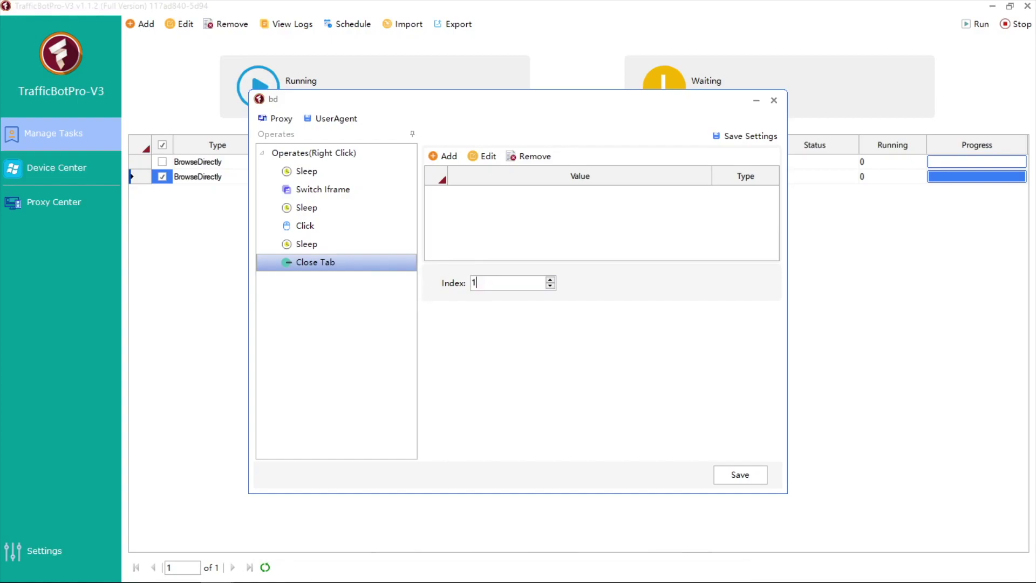
left_click(726, 136)
Check Chrome's open tabs, then return to the task editor
key("super")
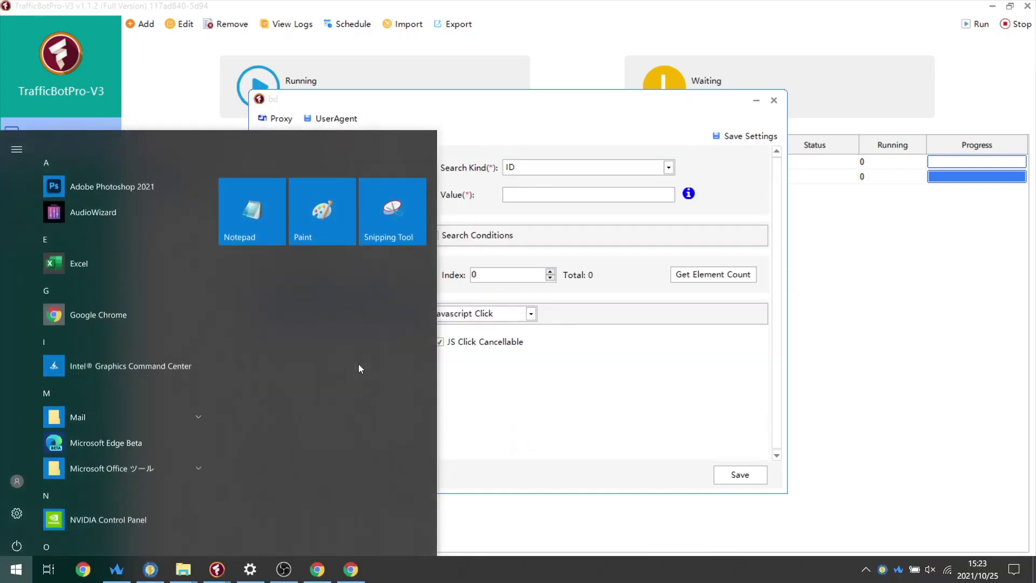
left_click(317, 569)
key("super")
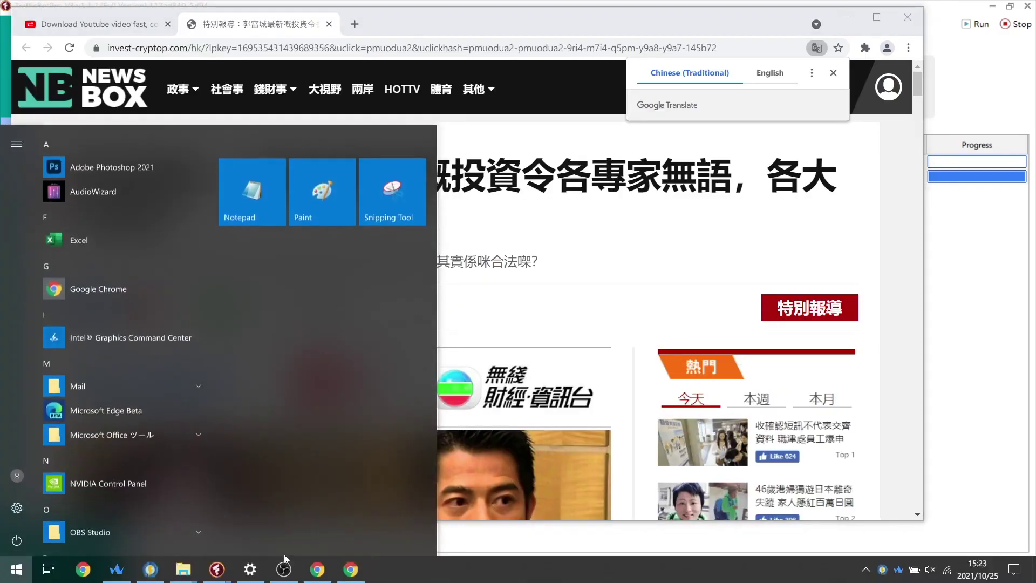
left_click(249, 499)
Test-run Close Tab, confirm the news tab closed, and add another Sleep after it
left_click(348, 270)
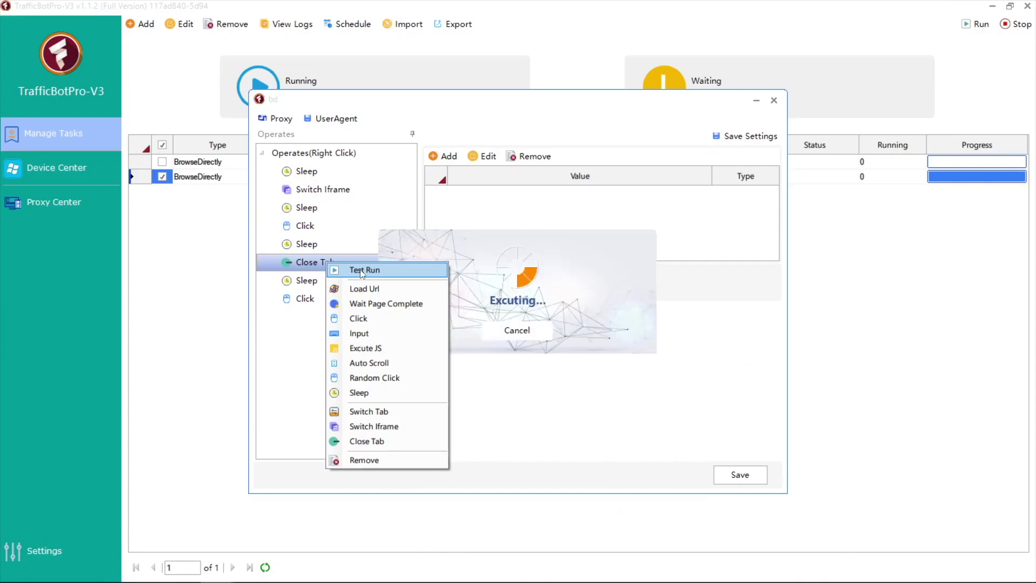
key("super")
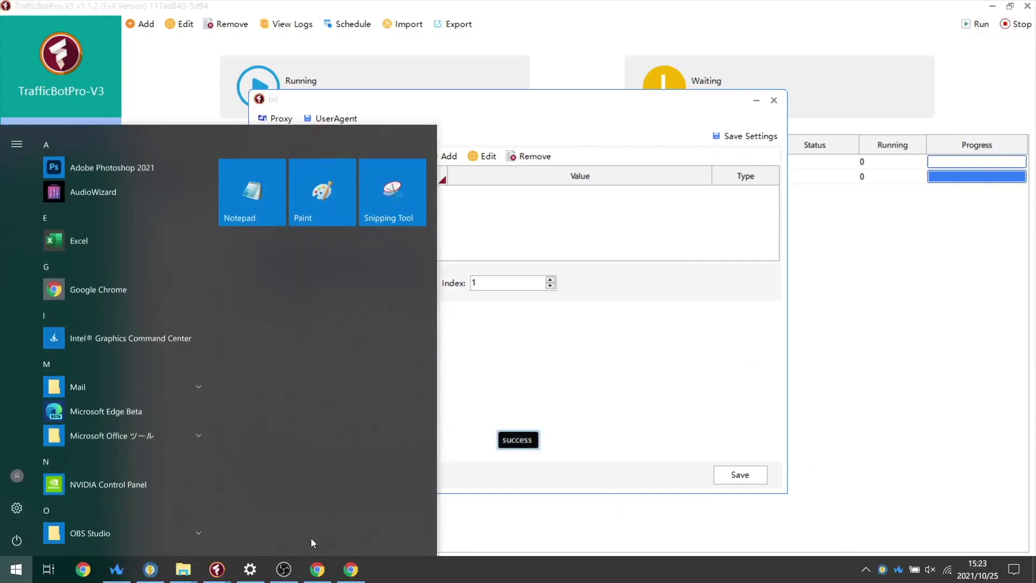
left_click(314, 569)
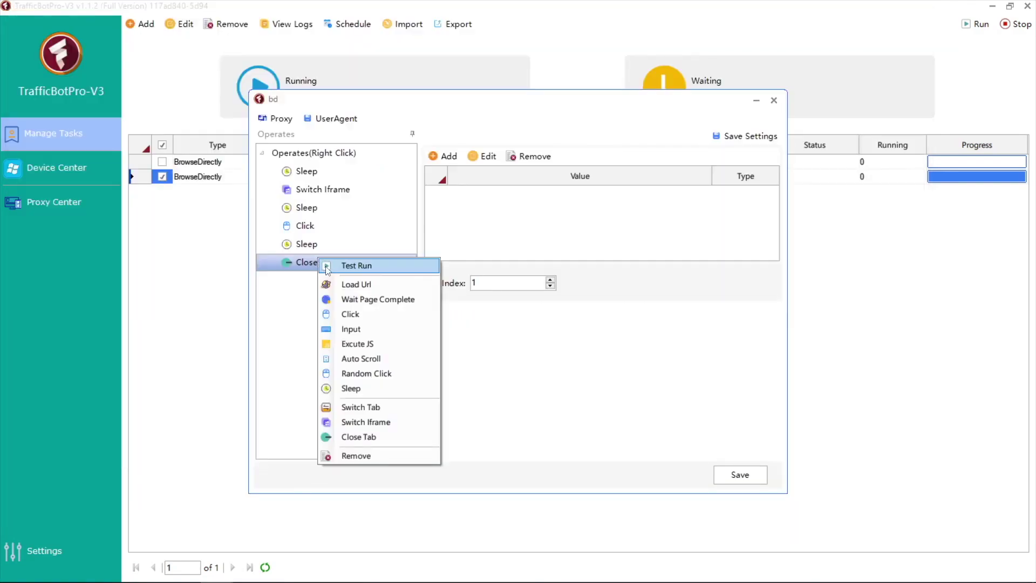
left_click(362, 382)
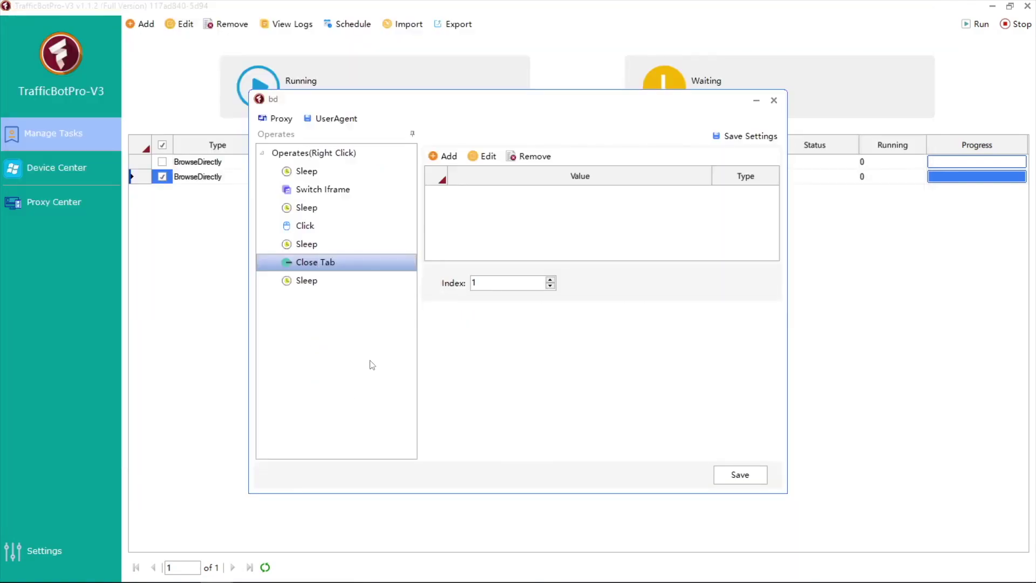
left_click(351, 278)
Change the sleep to 8 seconds, save it, and add a Click step after it
key("BackSpace")
type("8")
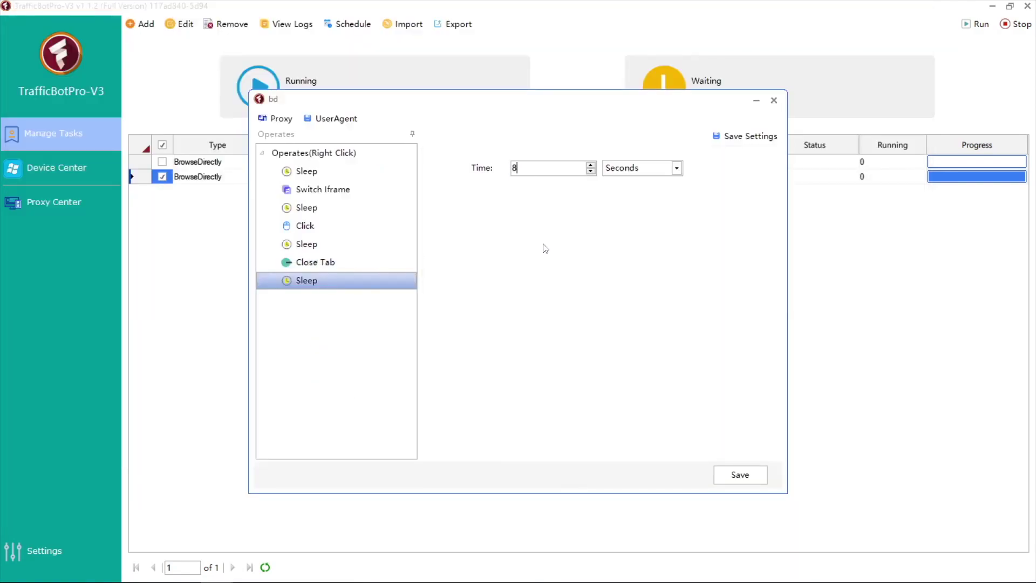
left_click(738, 138)
right_click(307, 282)
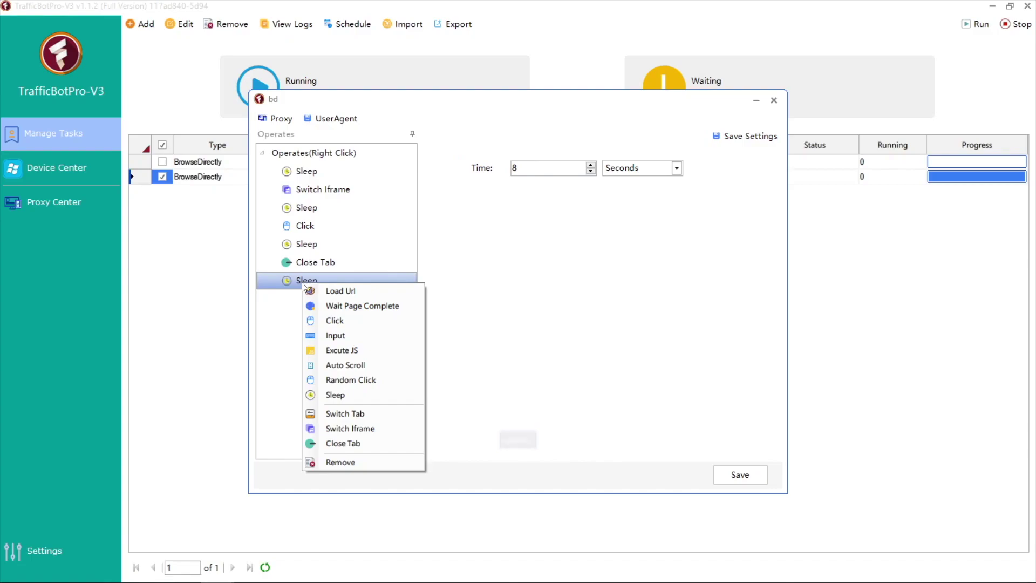
left_click(341, 321)
Inspect yt5s's language dropdown in DevTools and copy its class 'dropbtn dropdown-title'
left_click(313, 299)
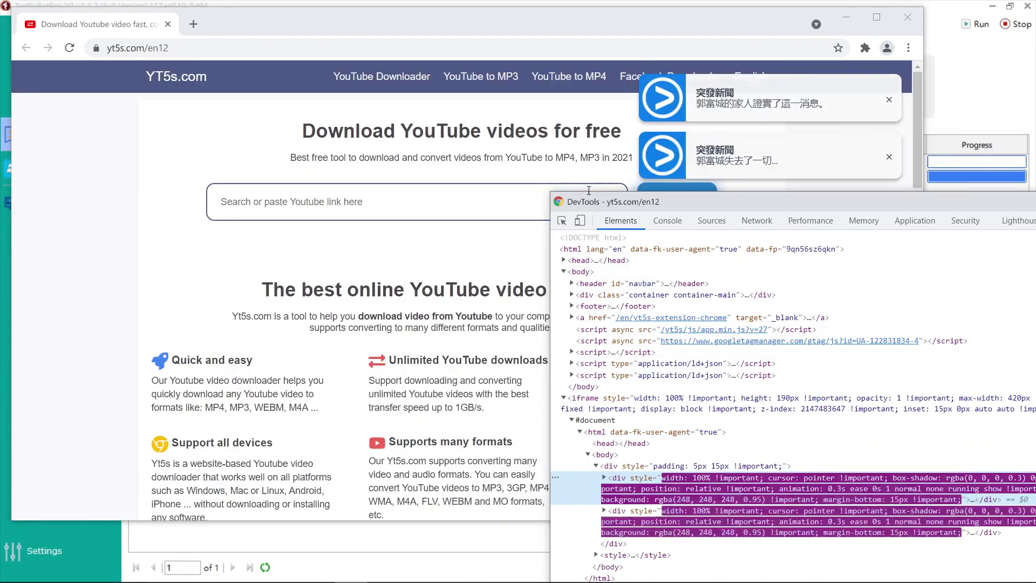
left_click(561, 221)
left_click(696, 68)
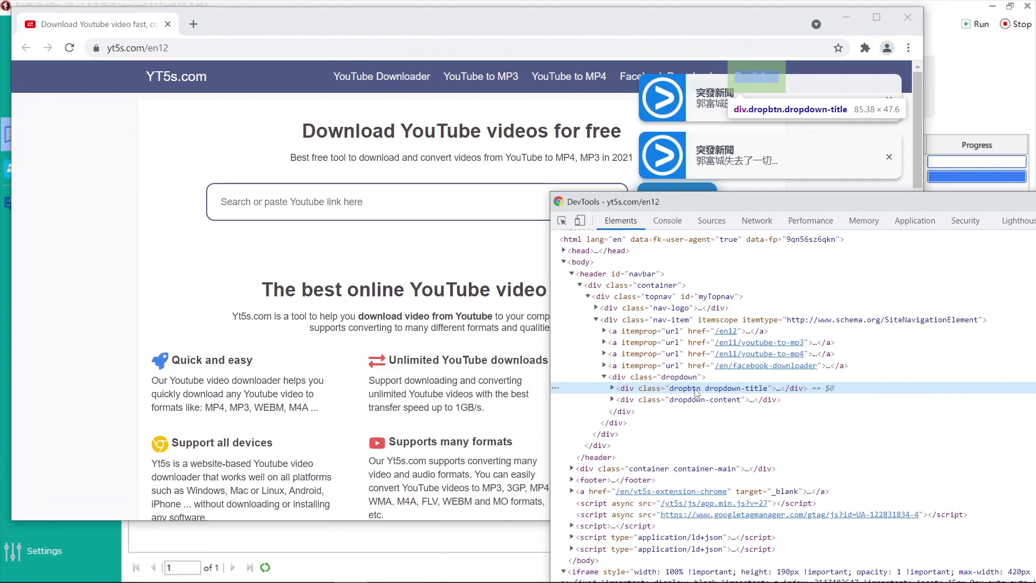
double_click(696, 388)
key("ctrl+c")
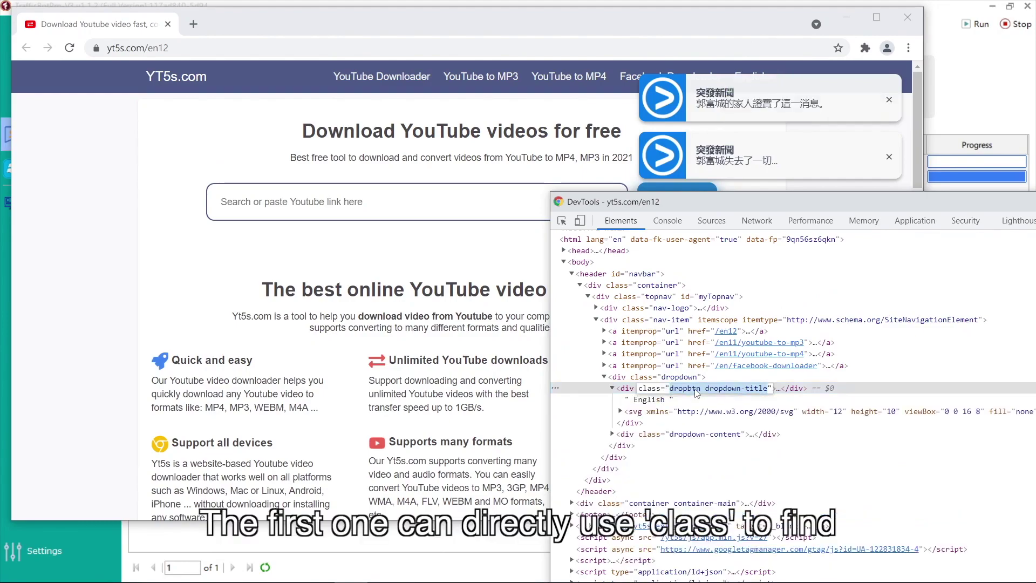
key("super")
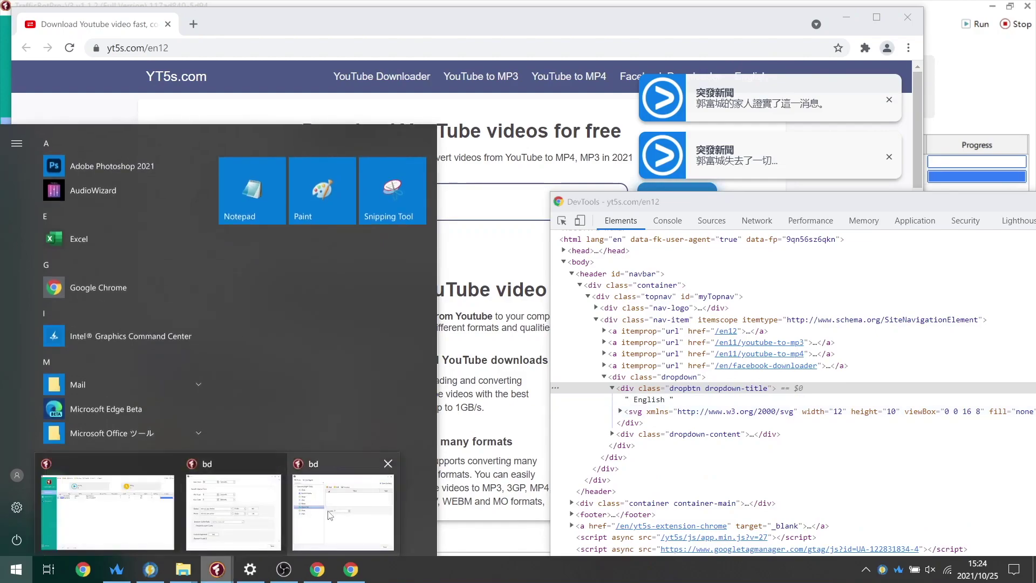
left_click(237, 496)
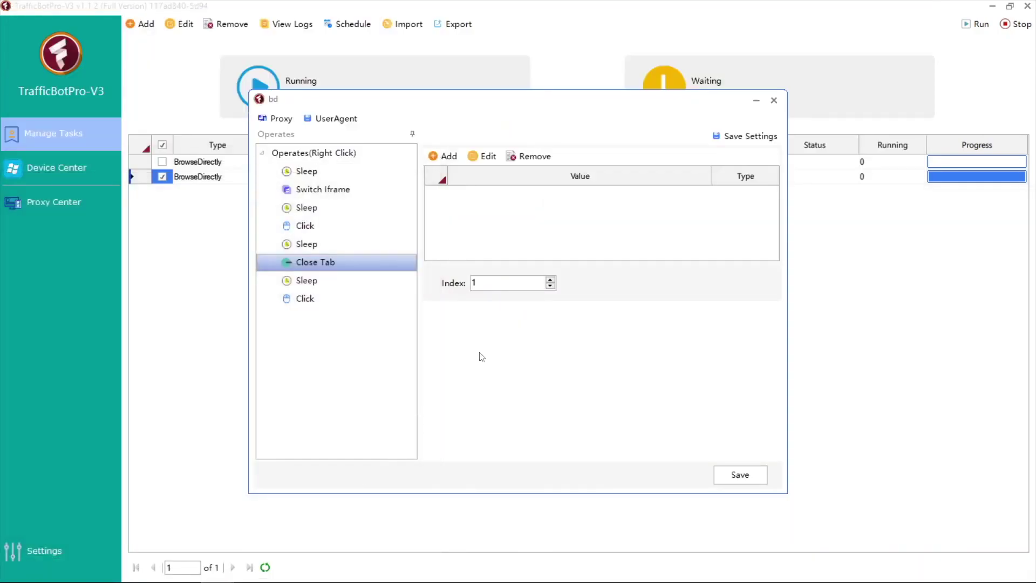
Set the Click step's Search Kind to Class 'dropbtn dropdown-title' and save
left_click(323, 302)
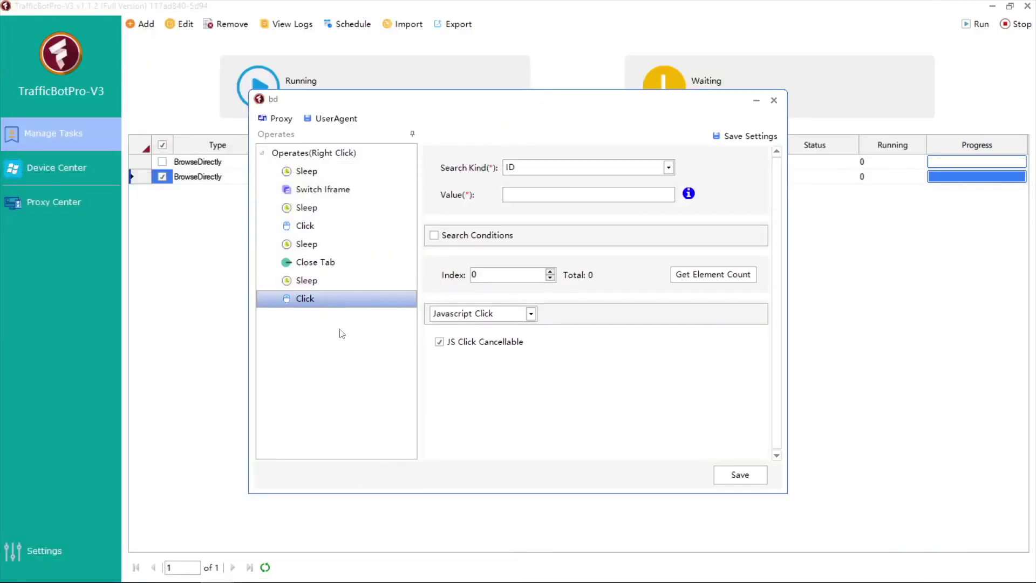
left_click(570, 170)
left_click(541, 192)
left_click(534, 199)
key("ctrl+v")
left_click(747, 136)
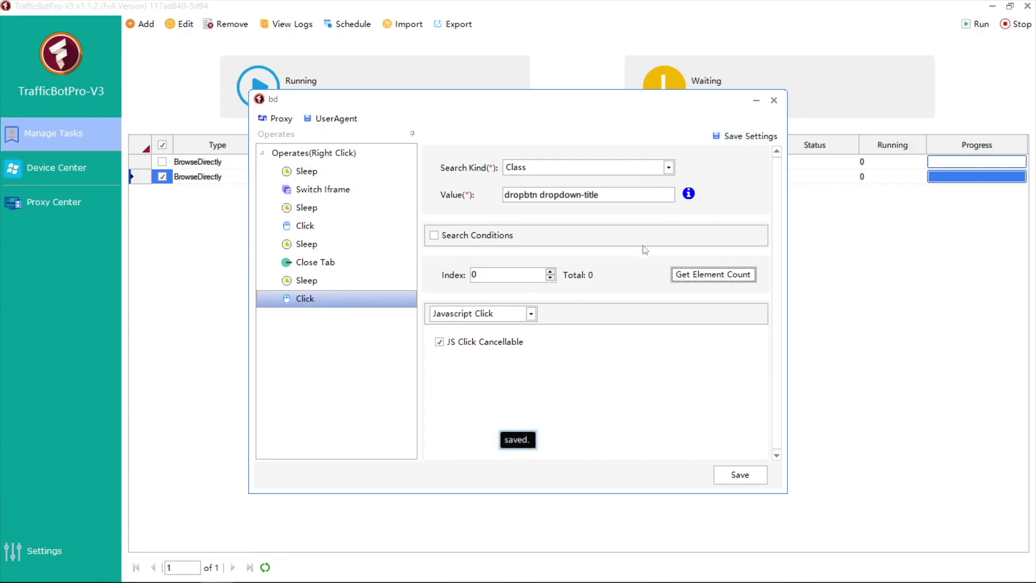
Confirm one matching element and test-run the click to open the language list
left_click(676, 274)
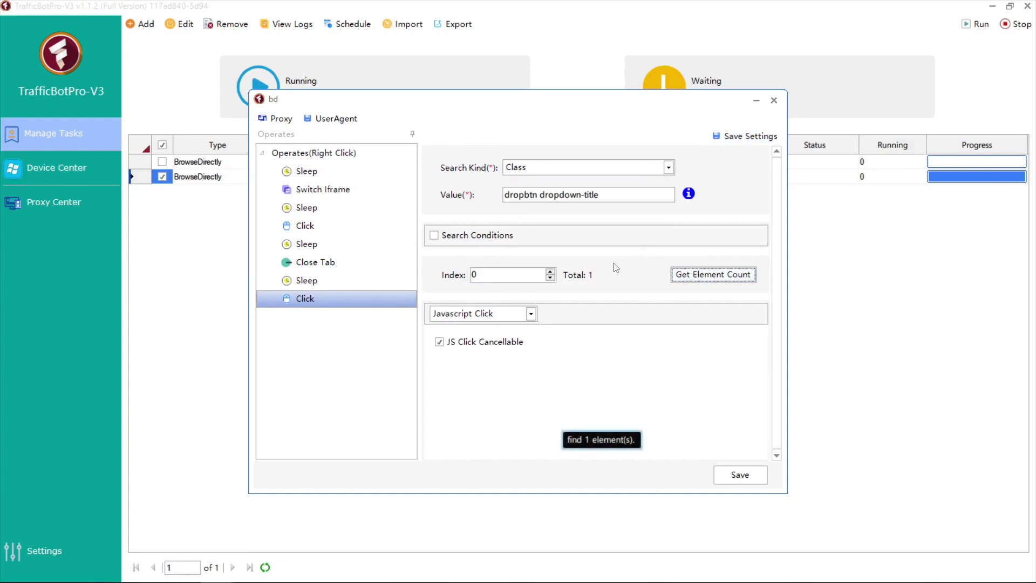
right_click(323, 309)
left_click(340, 309)
key("super")
Inspect the 한국어 language link in DevTools and select its data-lang="kr" attribute
left_click(316, 570)
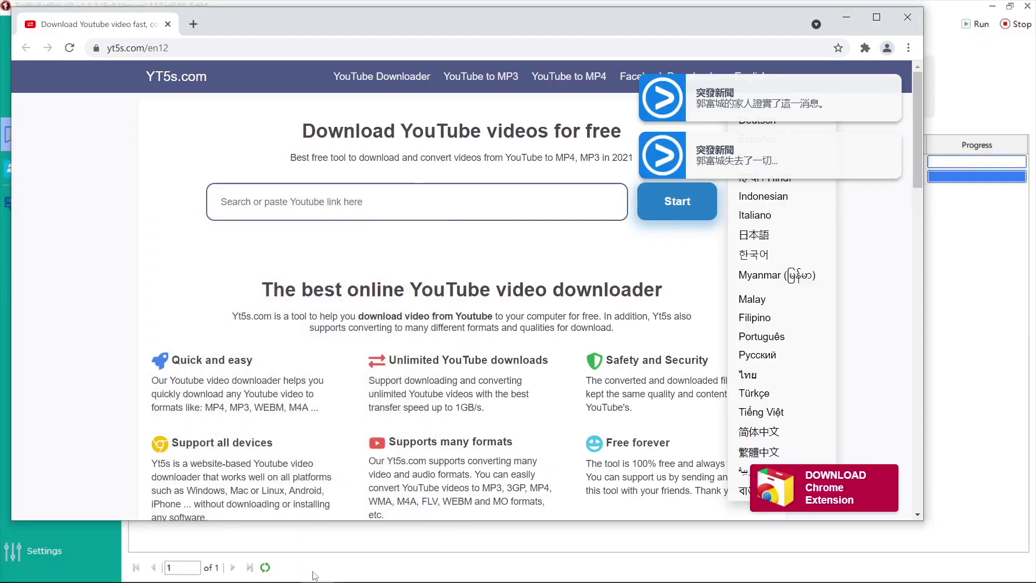
left_click(351, 573)
left_click_drag(783, 201, 1031, 309)
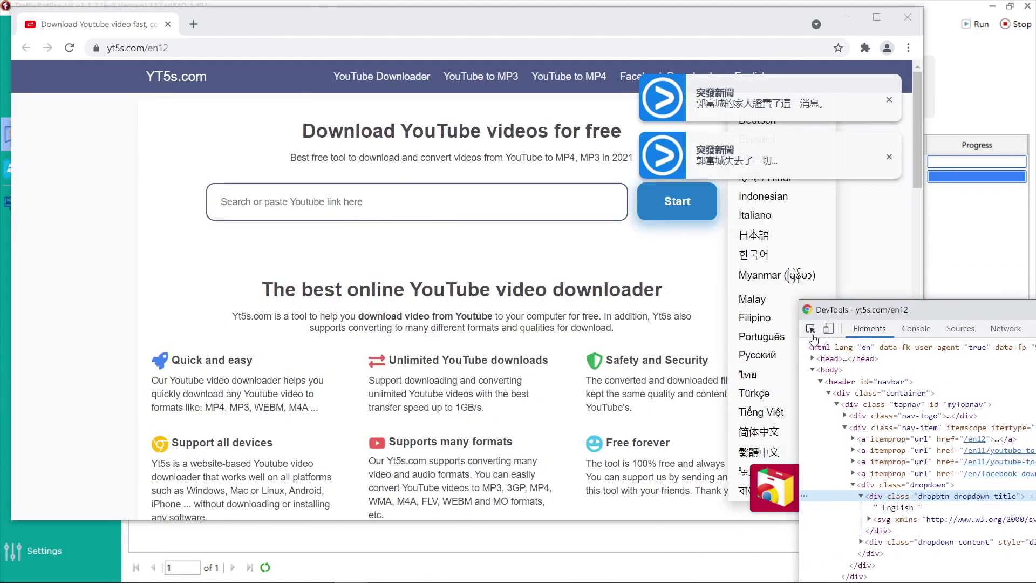
left_click(810, 328)
left_click(766, 272)
left_click_drag(927, 313, 494, 90)
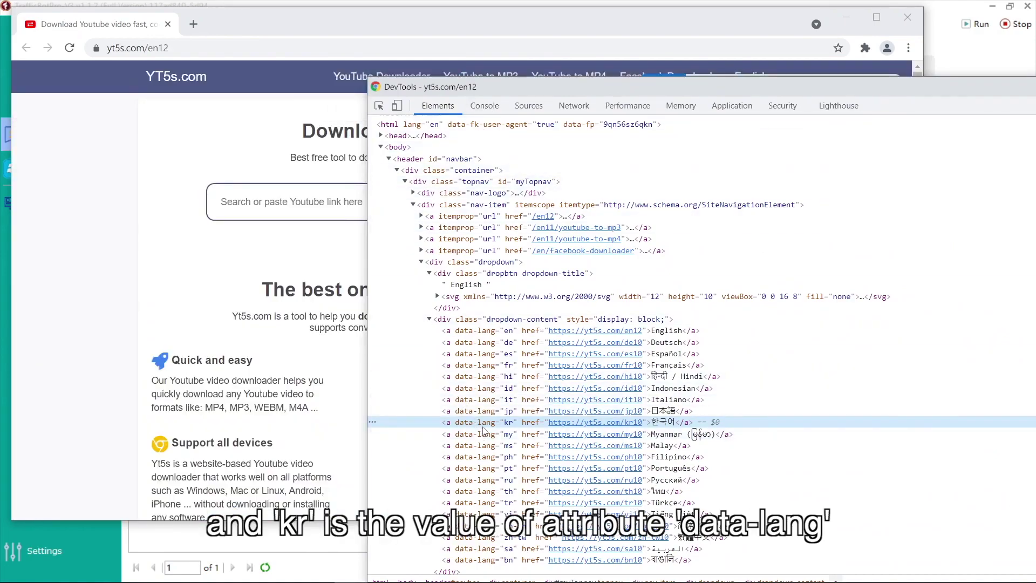
left_click_drag(463, 91, 945, 95)
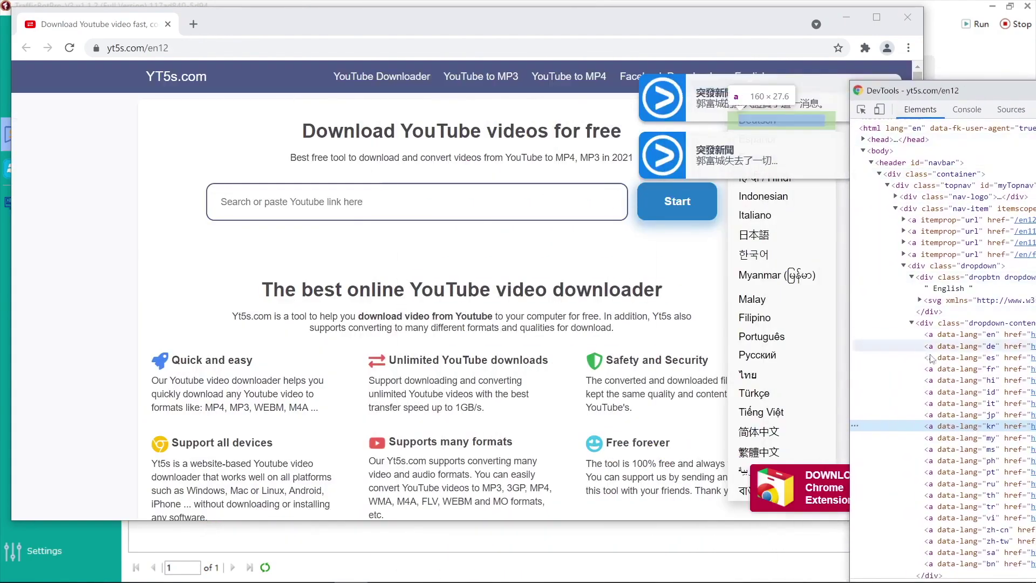
double_click(954, 426)
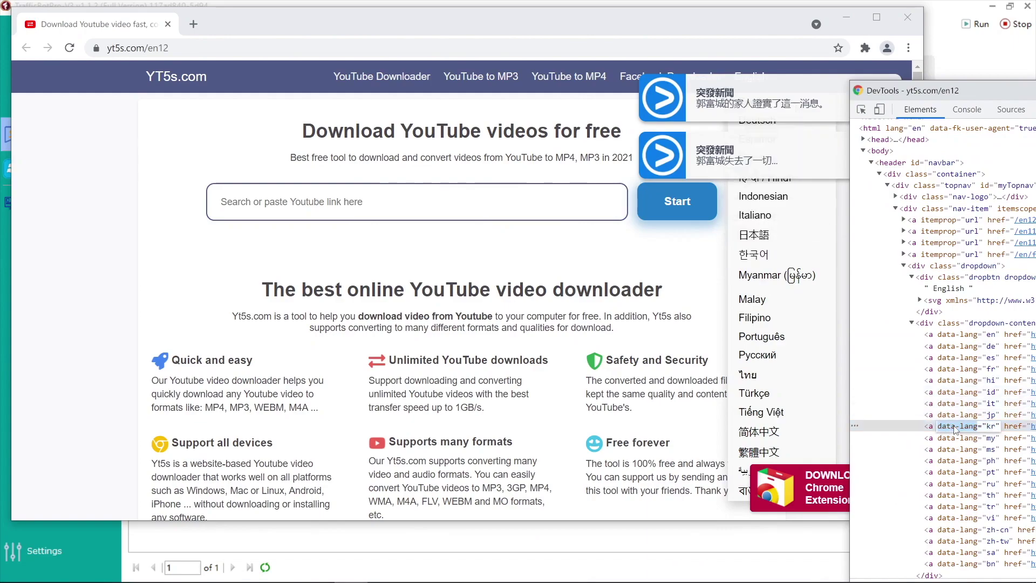
key("super")
Add a 10-second Sleep after the language dropdown Click and save
left_click(248, 571)
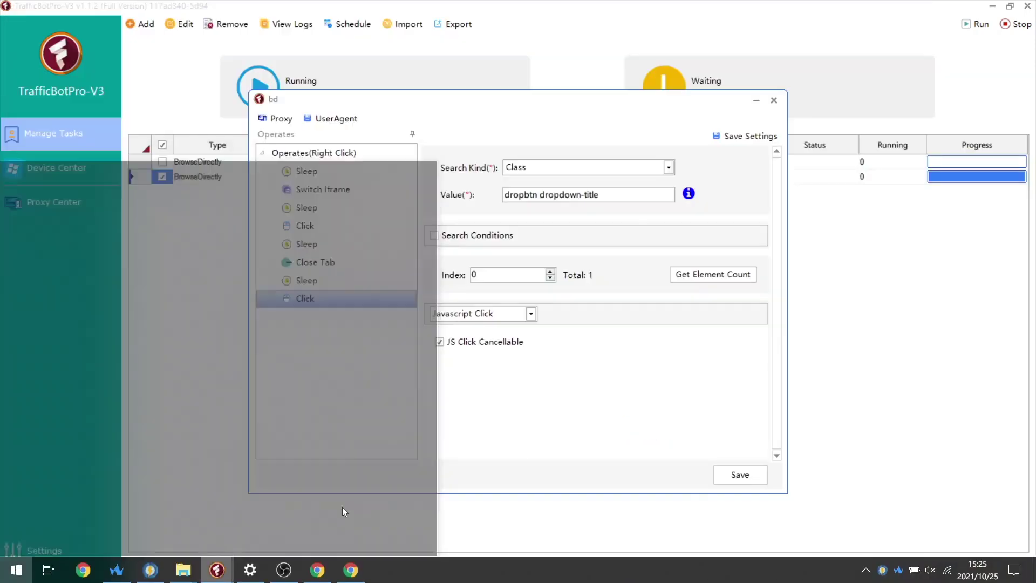
right_click(313, 297)
left_click(346, 428)
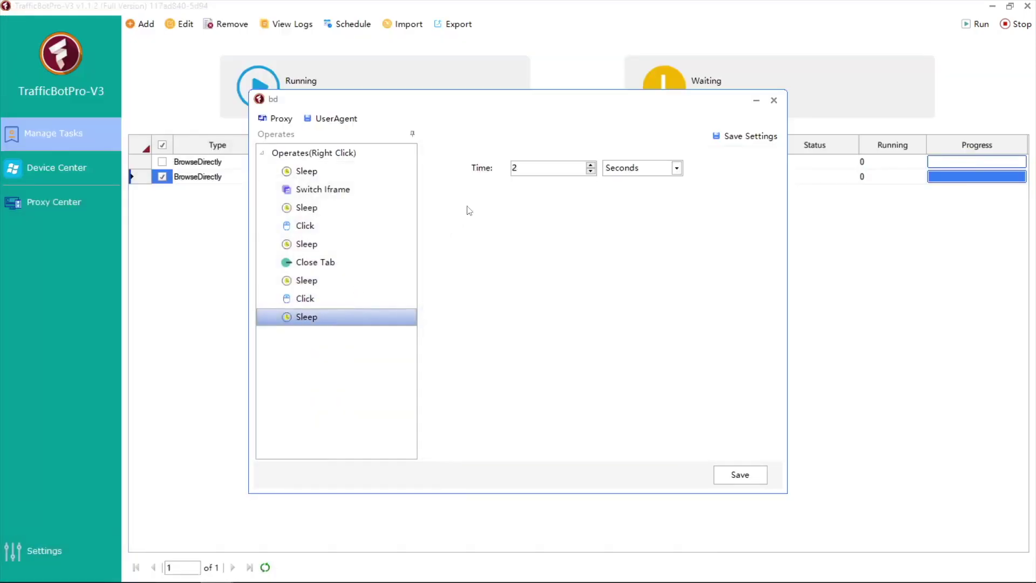
type("10")
left_click(735, 139)
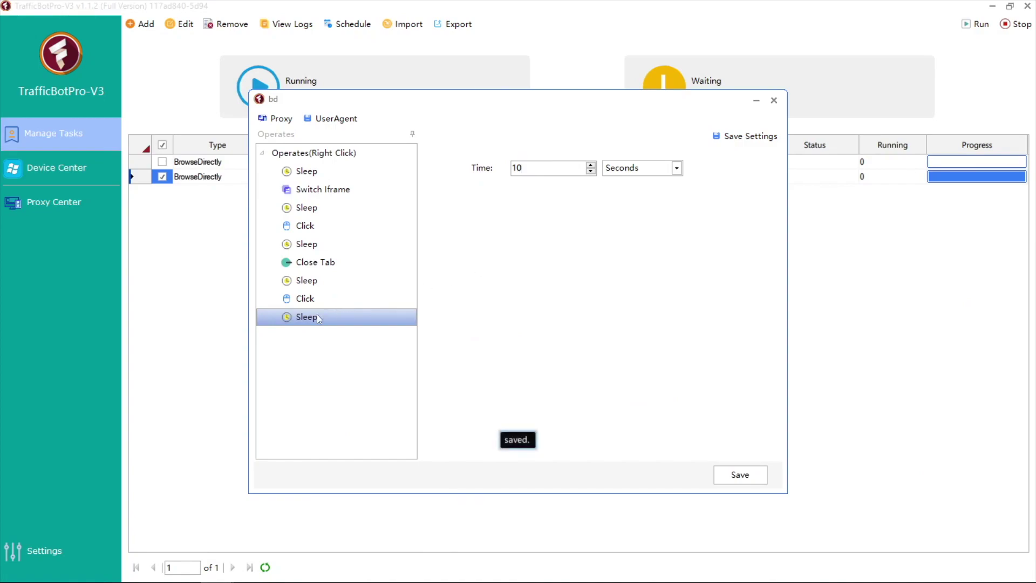
Add a Click step after the sleep that searches by Selector 'a'
right_click(313, 317)
left_click(343, 356)
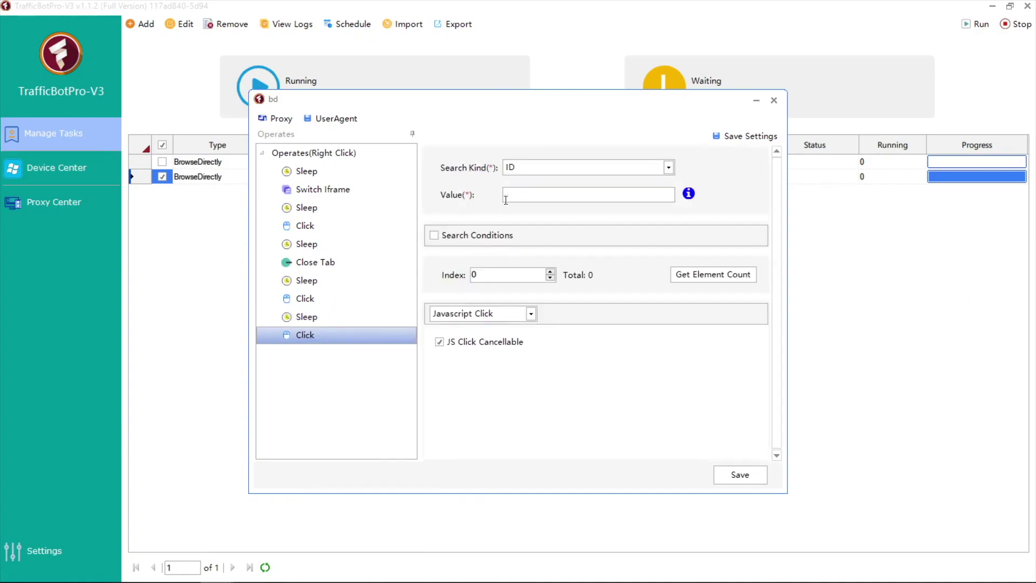
left_click(668, 167)
left_click(534, 221)
left_click(530, 194)
type("a")
Add the condition data-lang Equal kr, save, and confirm one matching element
left_click(434, 236)
left_click(451, 261)
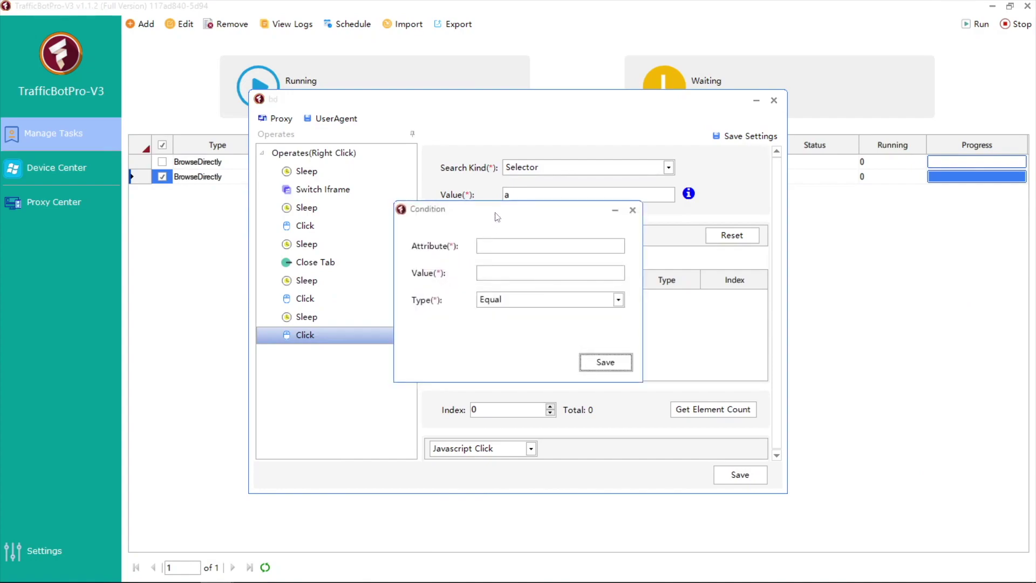
left_click(499, 247)
type("data-lang")
left_click(612, 360)
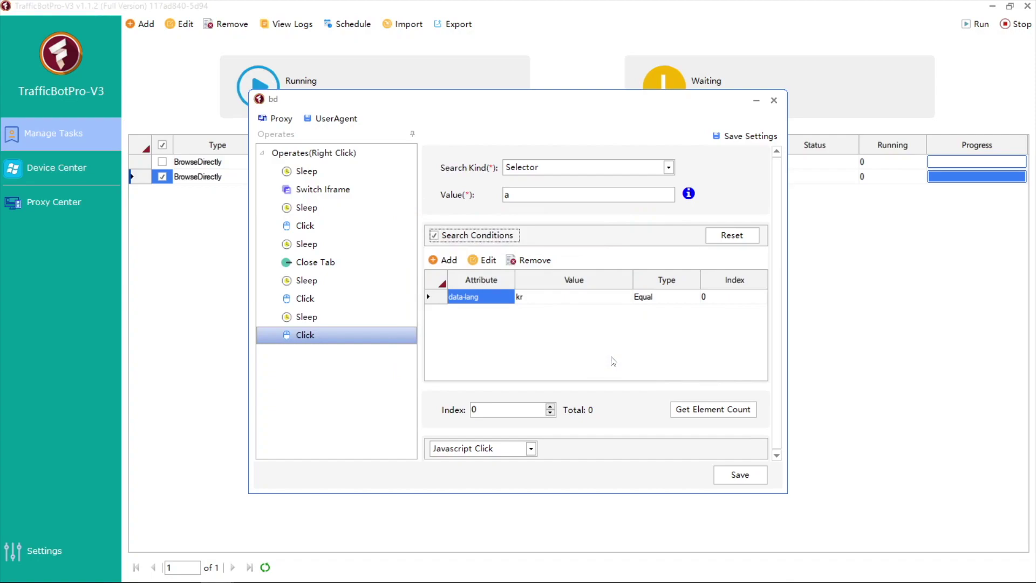
left_click(744, 136)
left_click(701, 409)
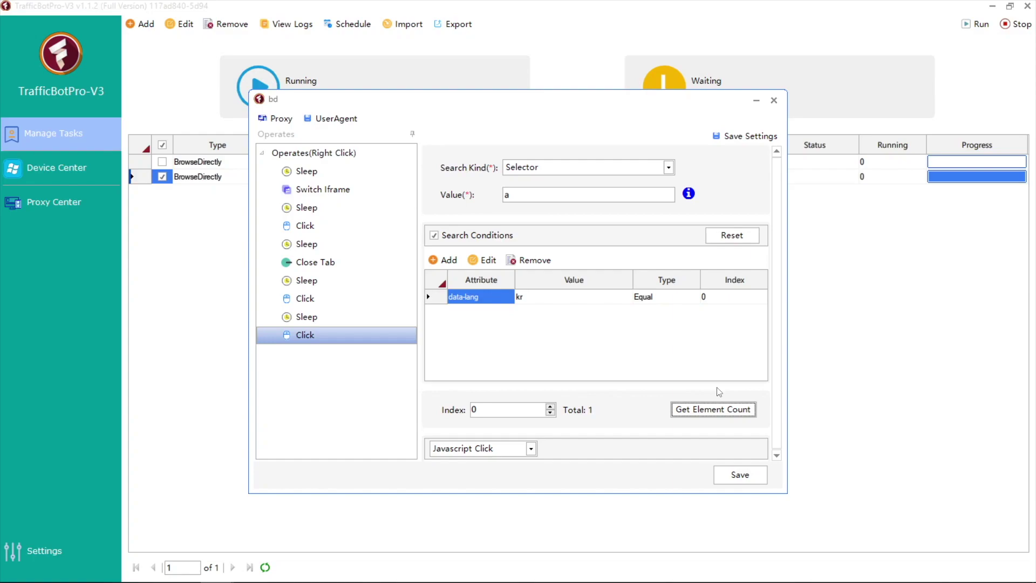
Add a 20-second Sleep after the kr Click and save it
right_click(312, 341)
left_click(324, 468)
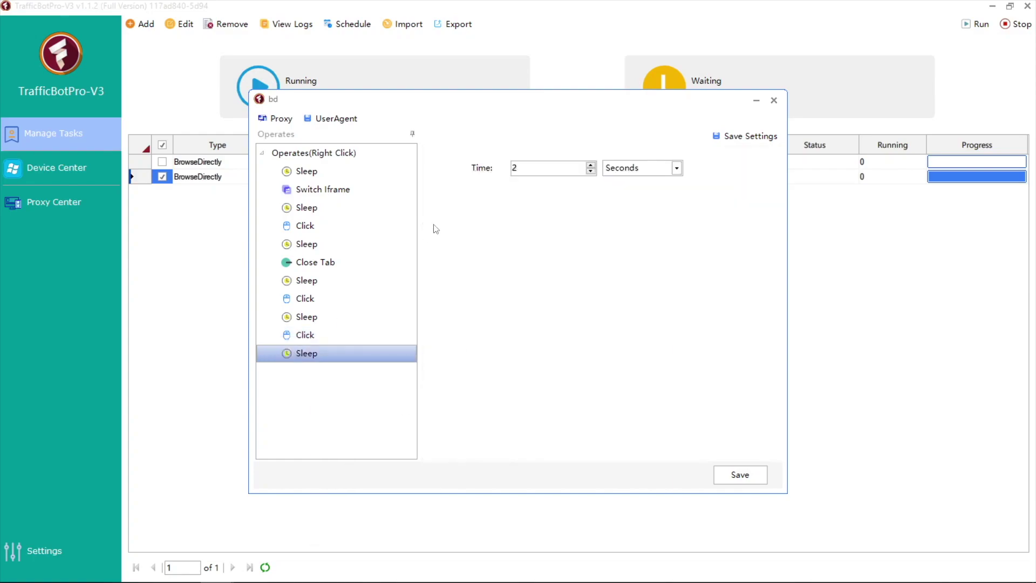
type("0")
left_click(722, 138)
key("super")
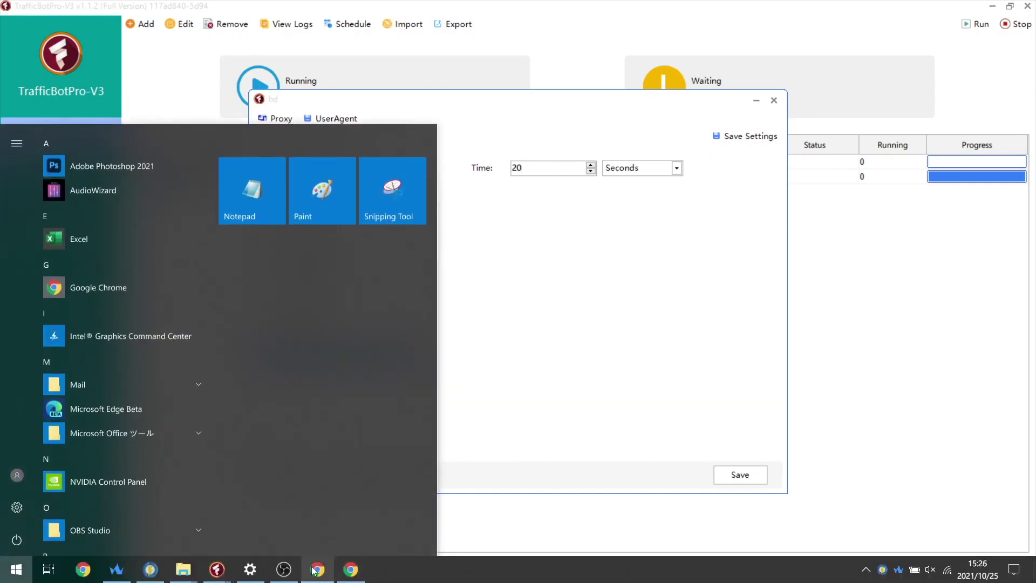
left_click(316, 570)
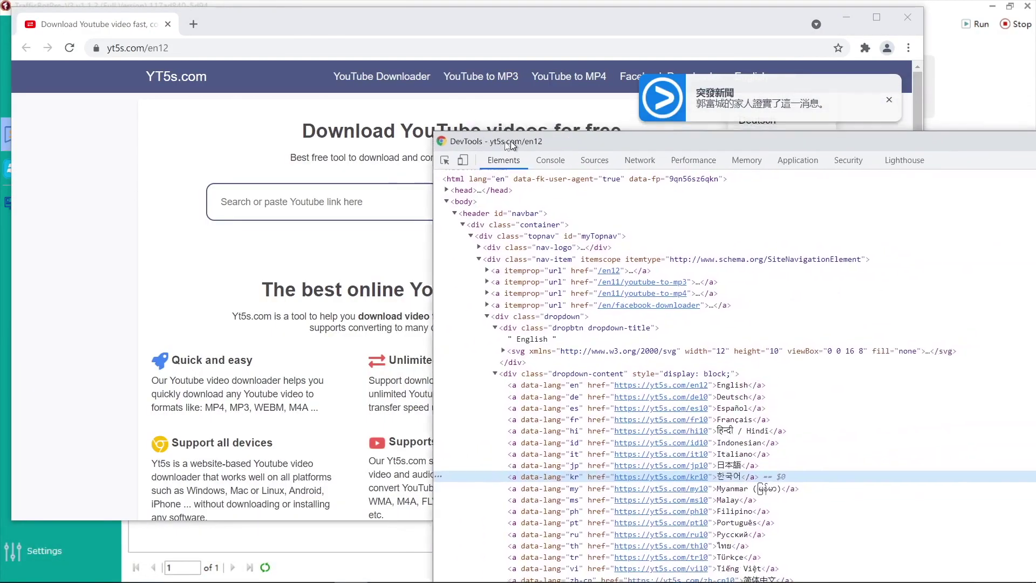
Inspect the YouTube Downloader link and expand the four itemprop 'url' navigation links
left_click_drag(510, 145, 464, 149)
left_click(398, 164)
left_click(391, 78)
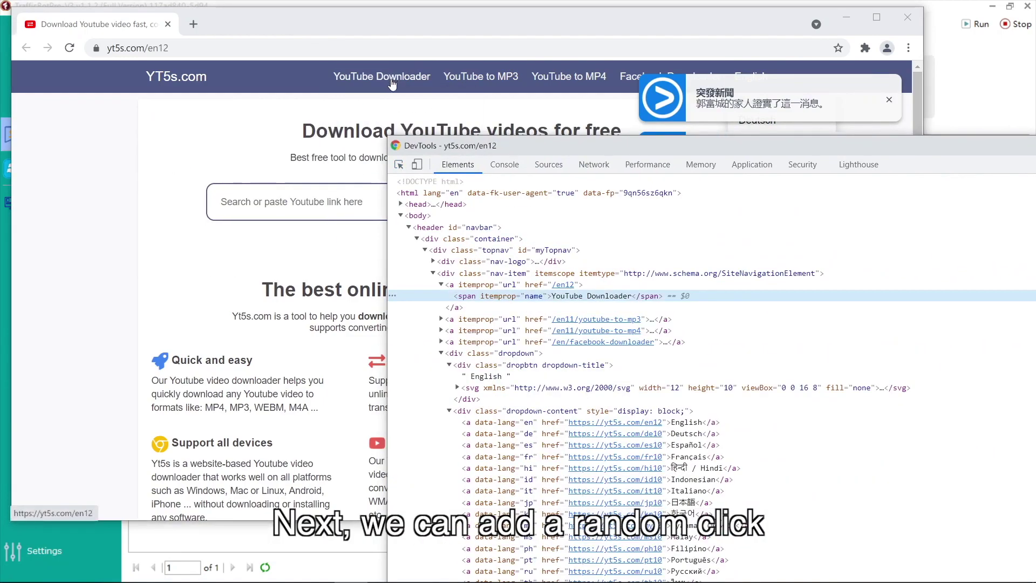
left_click(449, 411)
left_click(448, 288)
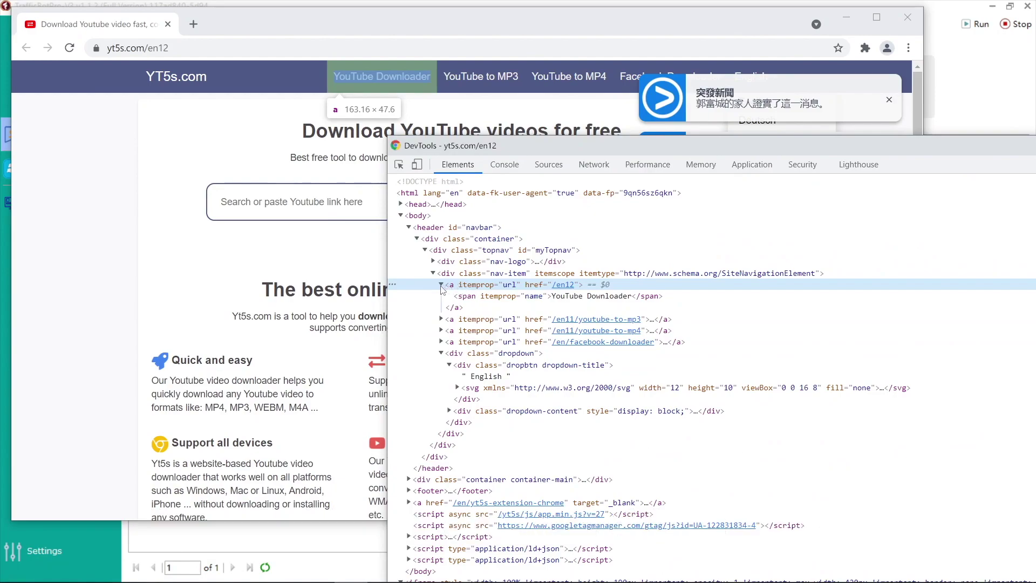
left_click(441, 319)
left_click(441, 353)
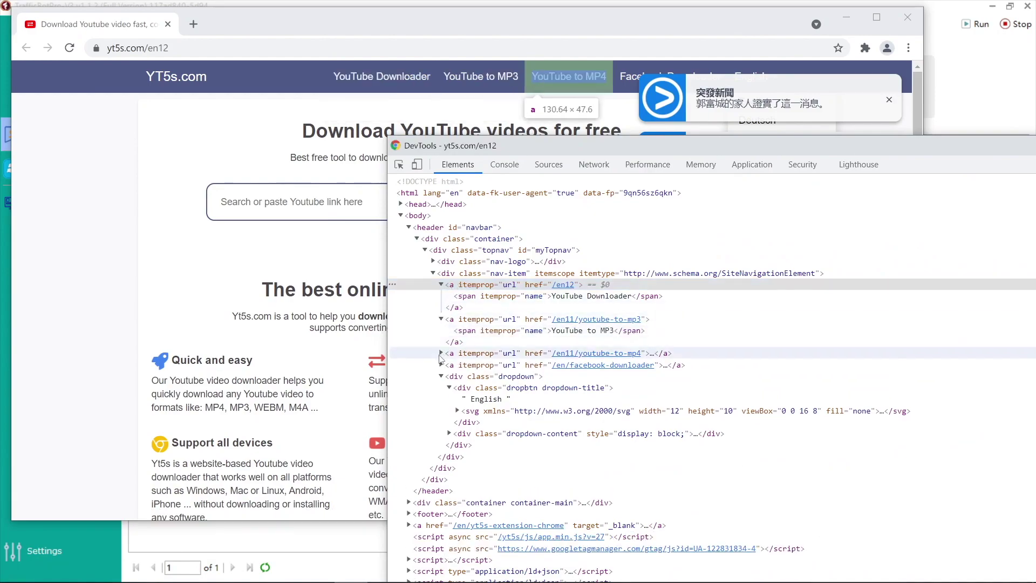
left_click(440, 387)
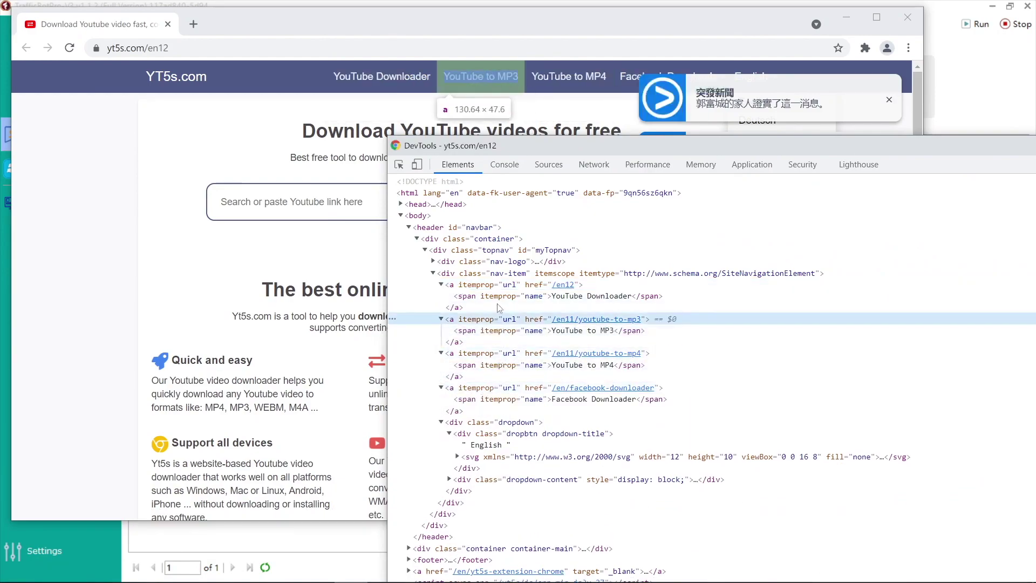
Copy the XPath of the YouTube Downloader link node
right_click(498, 288)
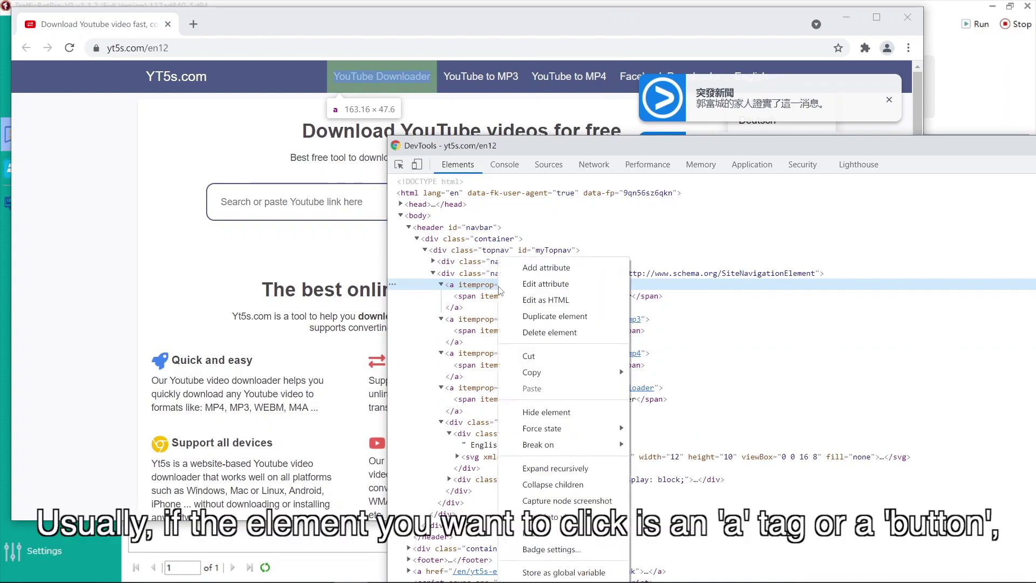
mouse_move(578, 368)
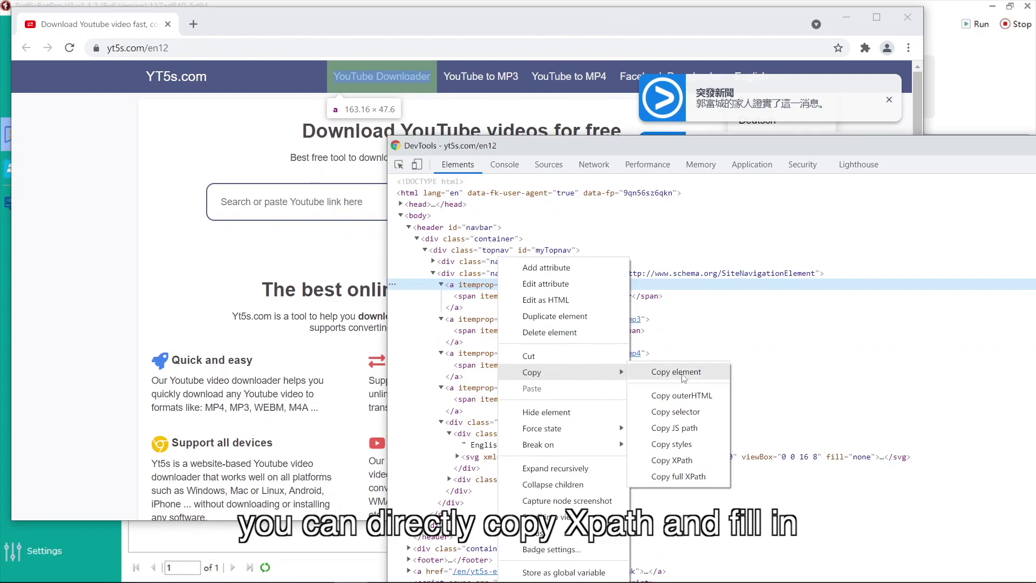
left_click(672, 459)
key("super")
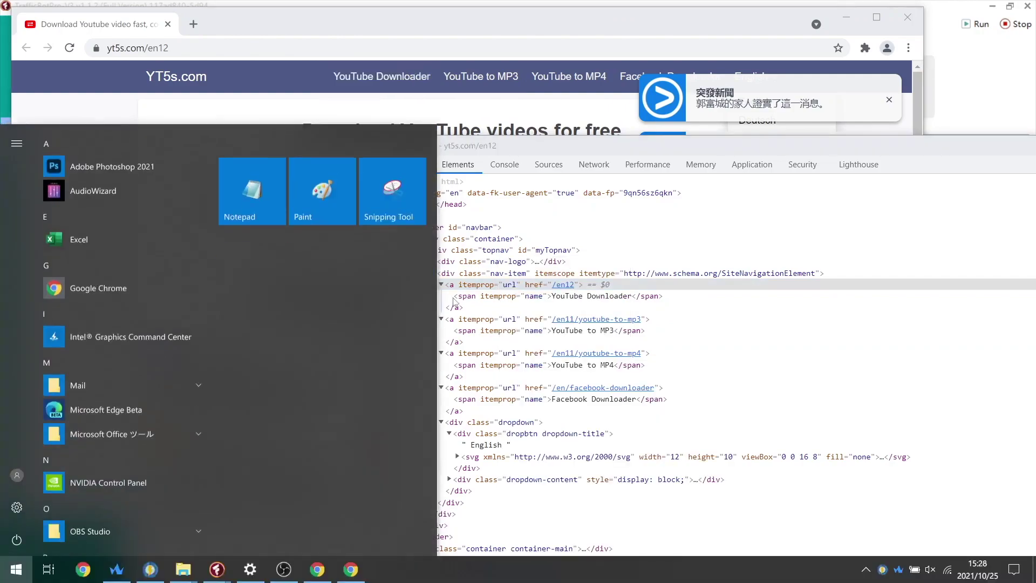
left_click(162, 504)
right_click(307, 355)
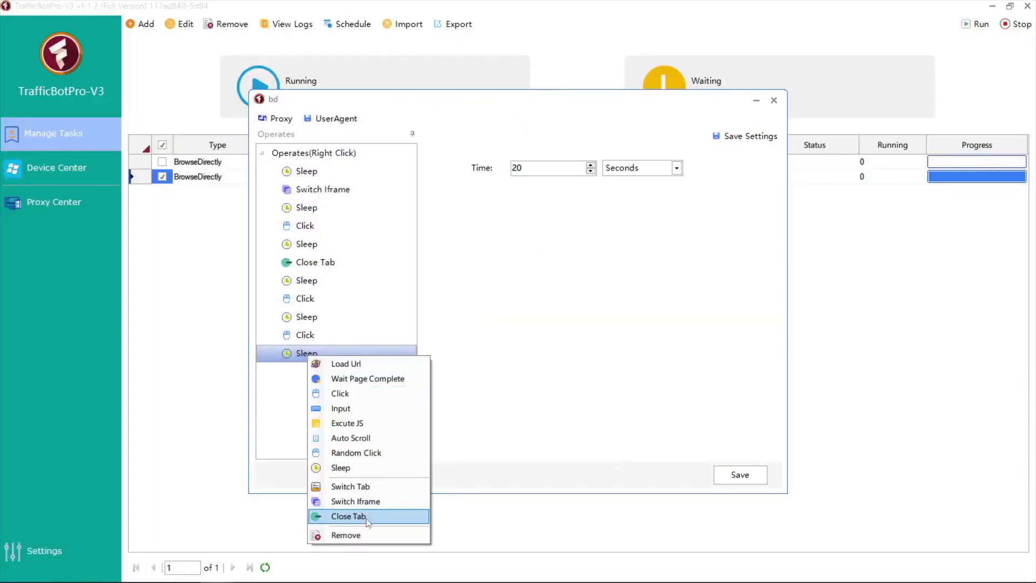
left_click(354, 452)
left_click(517, 172)
left_click(572, 207)
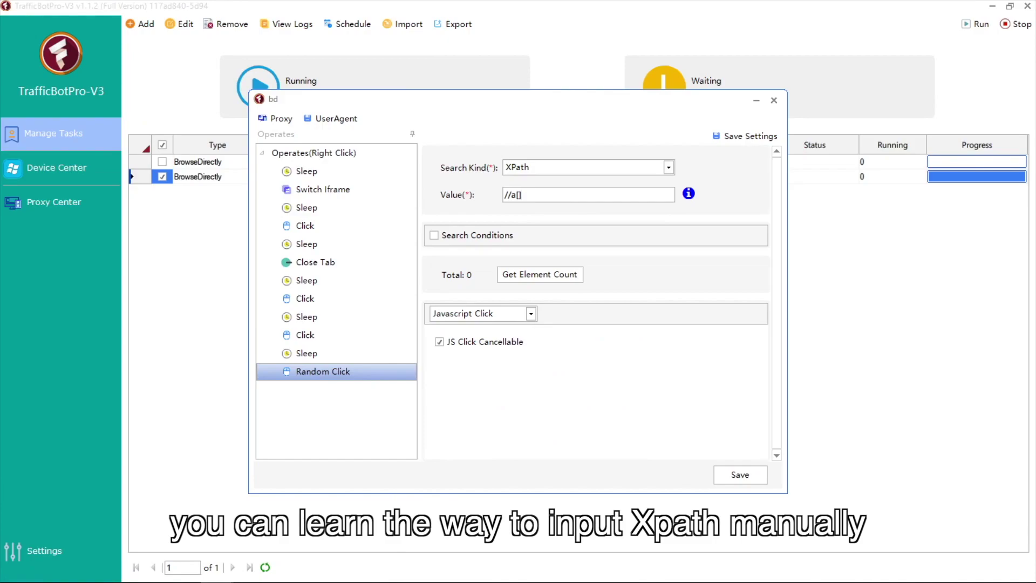
type("[@itemprop=\"url\"")
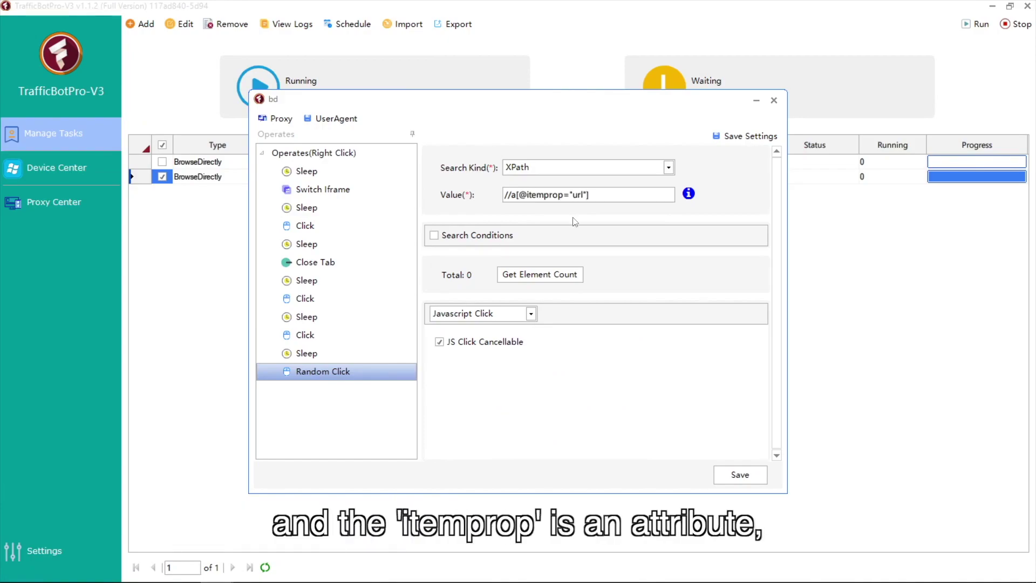
left_click(723, 140)
left_click(540, 274)
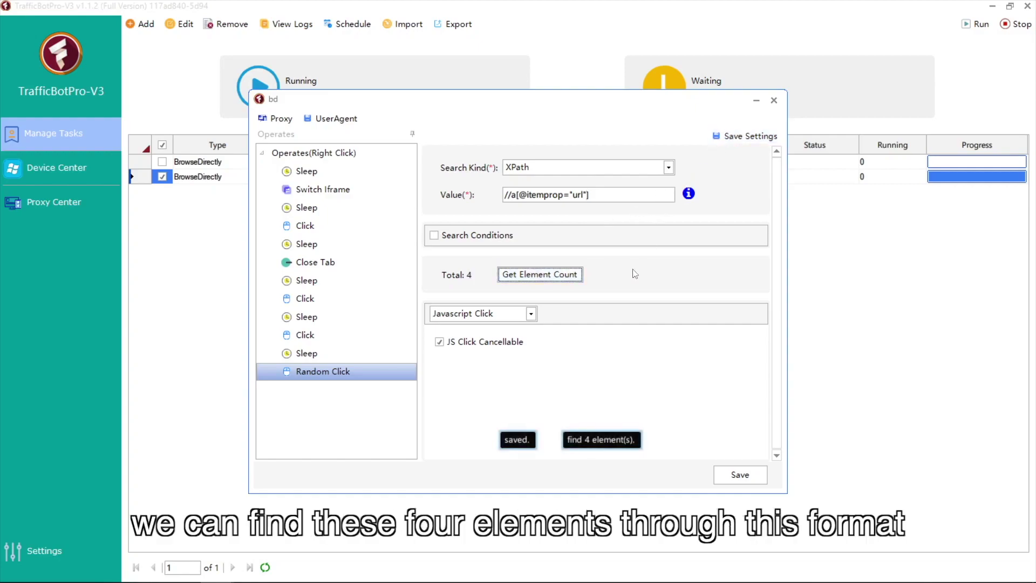